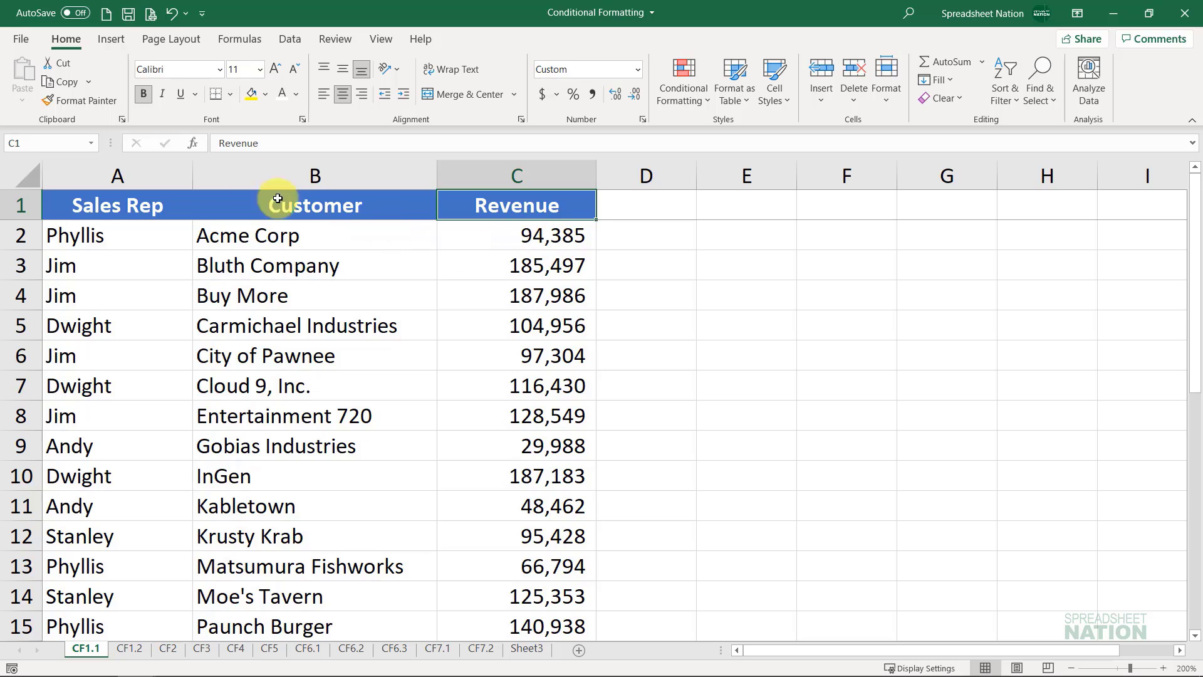
Step: Examine the Sales Rep, Customer and Revenue columns down to the last data row
left_click(154, 164)
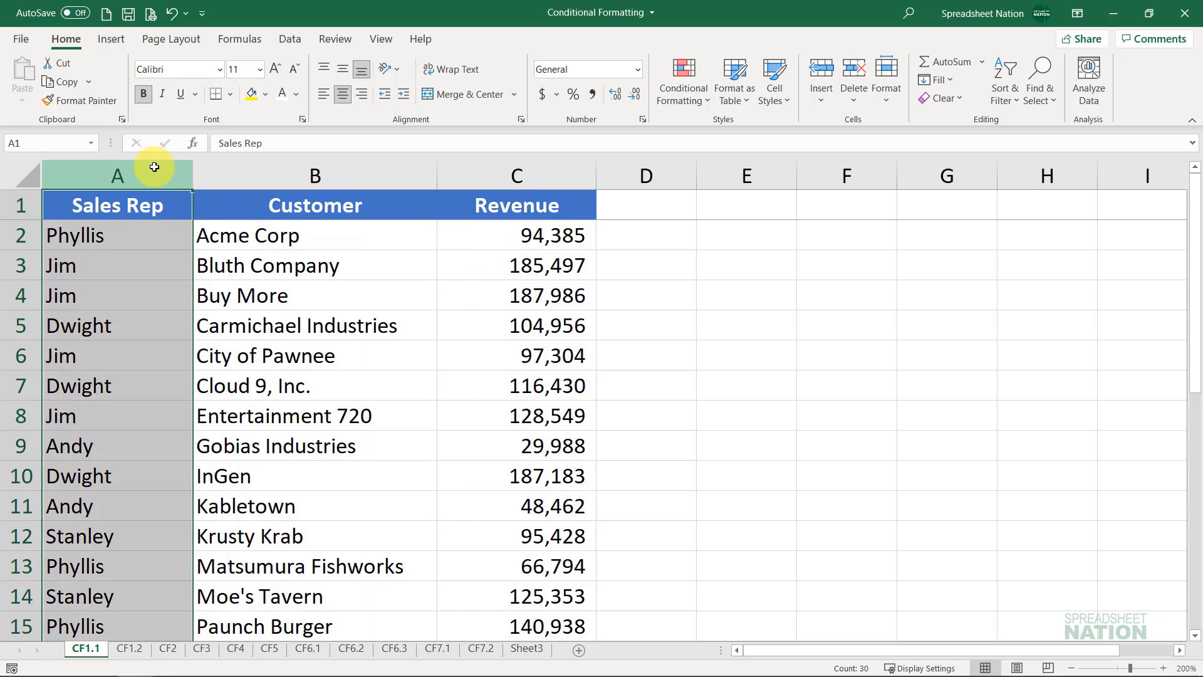
left_click(282, 175)
left_click(533, 176)
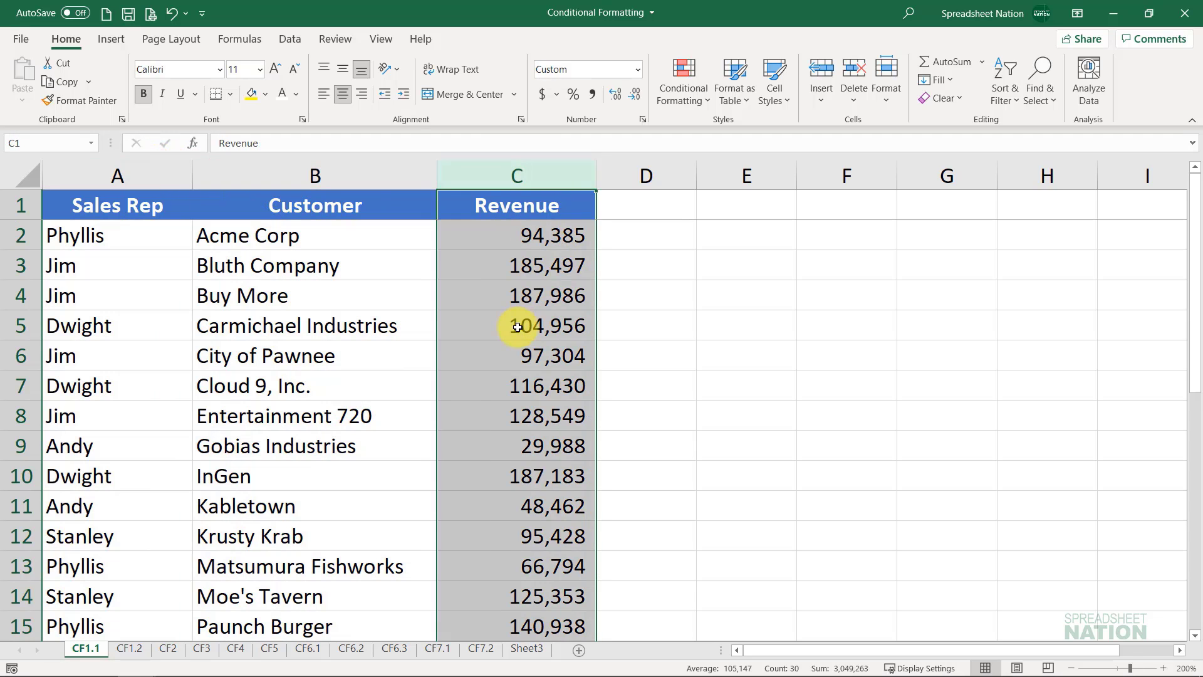
scroll(414, 282, "down", 4)
scroll(415, 281, "down", 2)
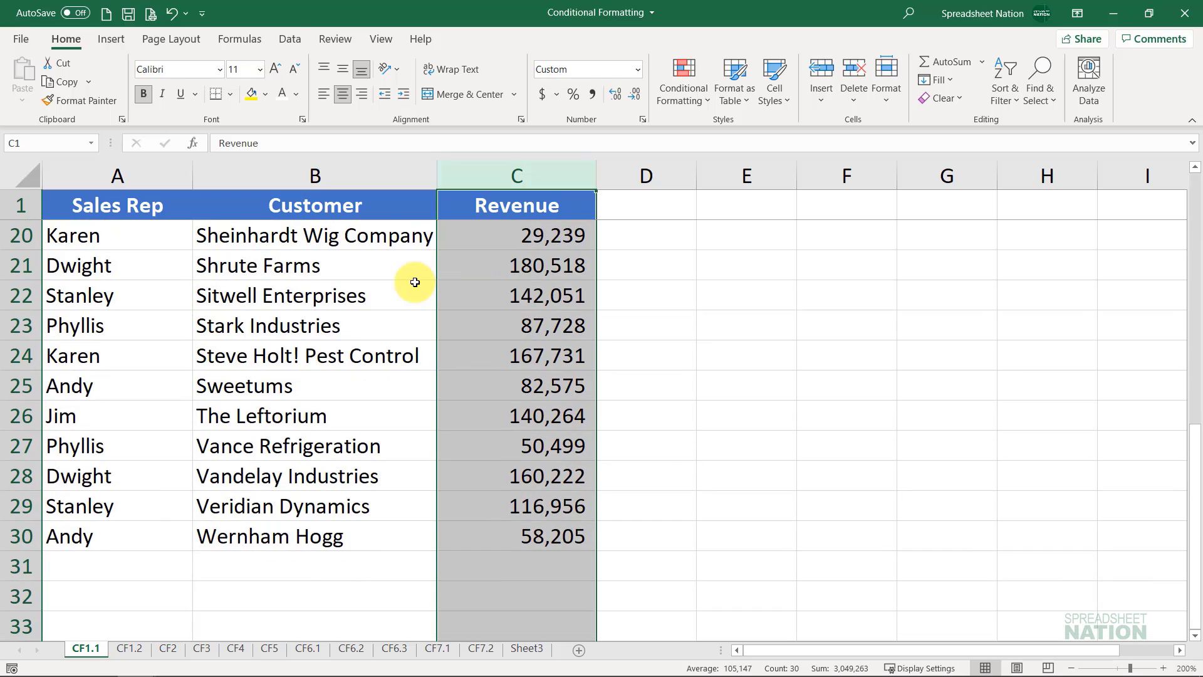
scroll(415, 285, "up", 1)
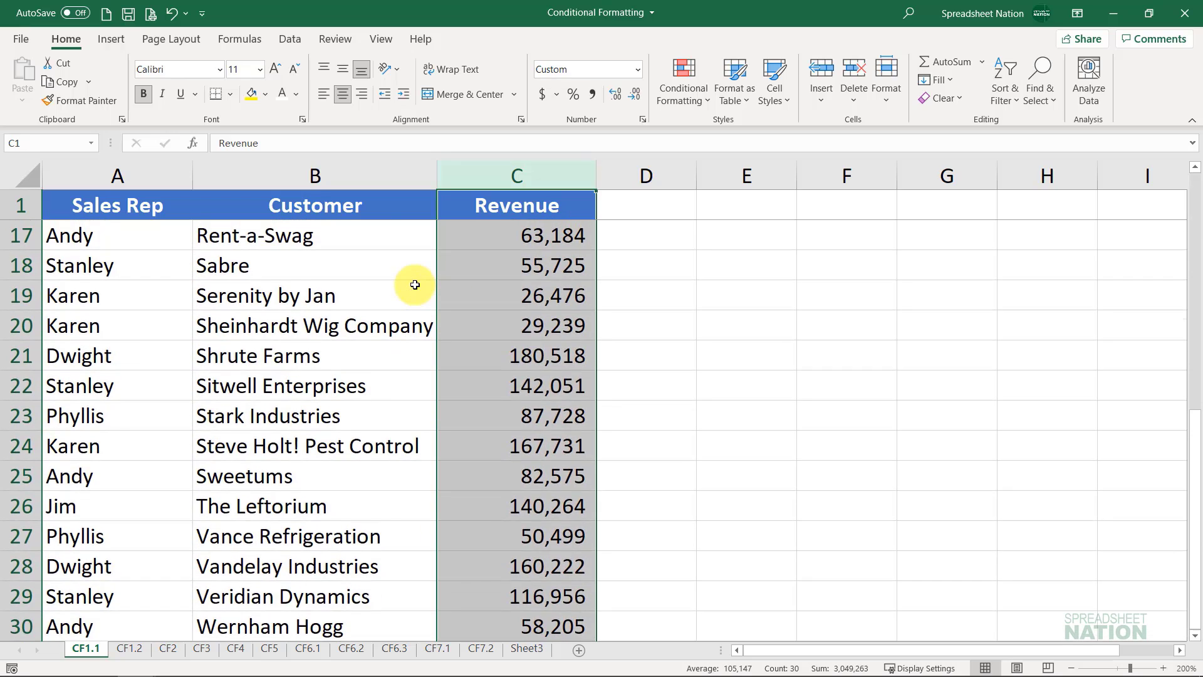
scroll(415, 285, "up", 5)
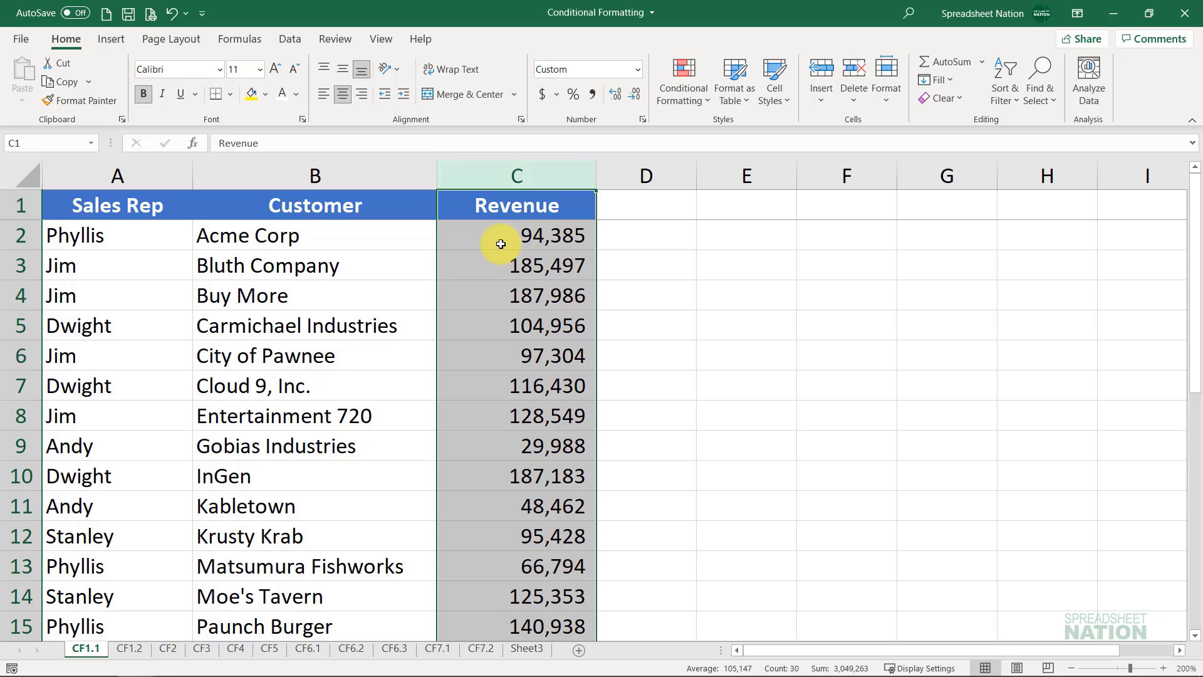
Step: Start a Greater Than highlight rule on the revenue values in C2:C30 with a threshold of 100000
left_click_drag(501, 244, 545, 595)
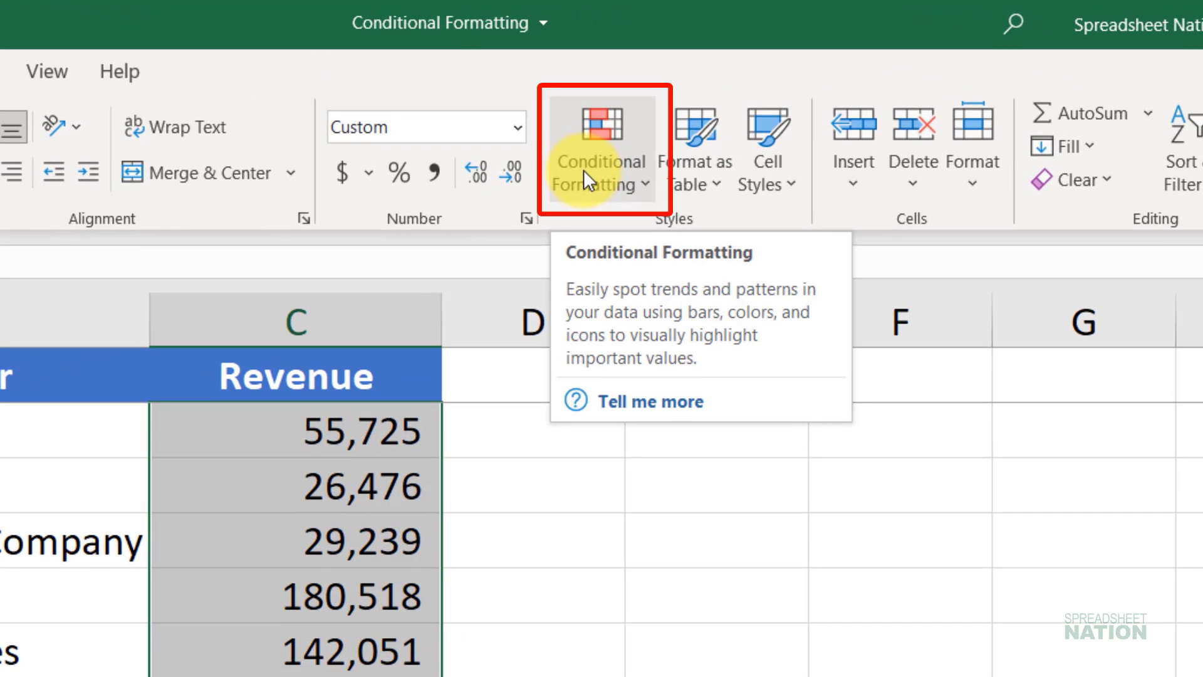
left_click(584, 171)
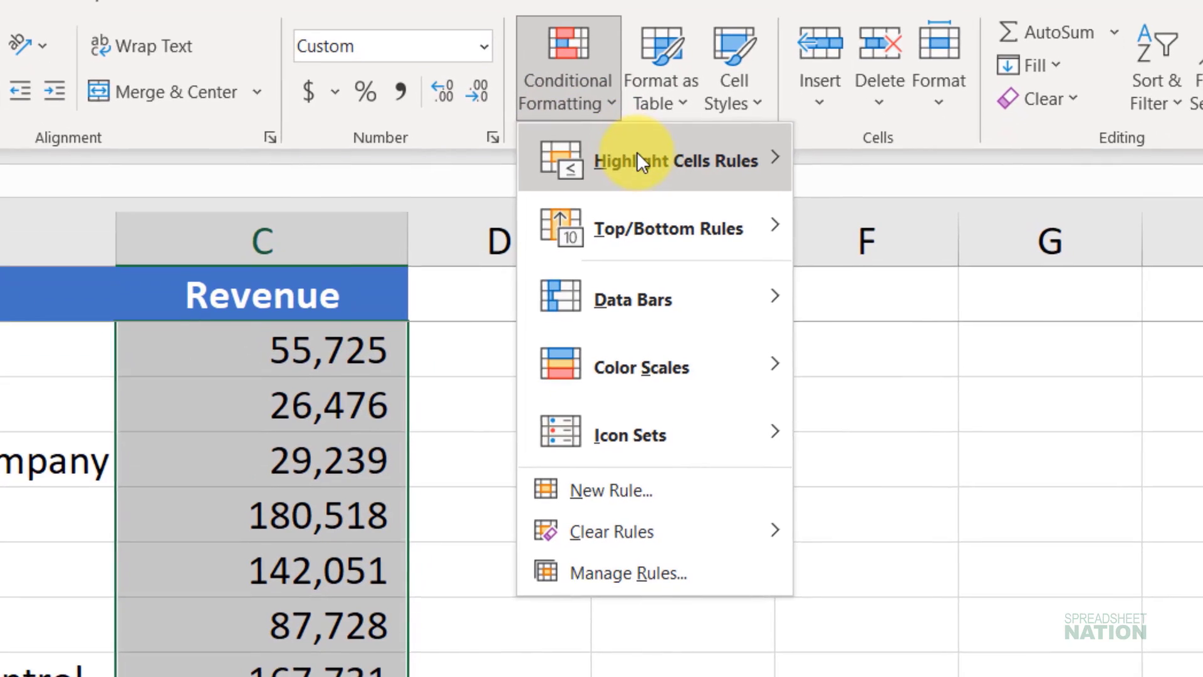
mouse_move(686, 251)
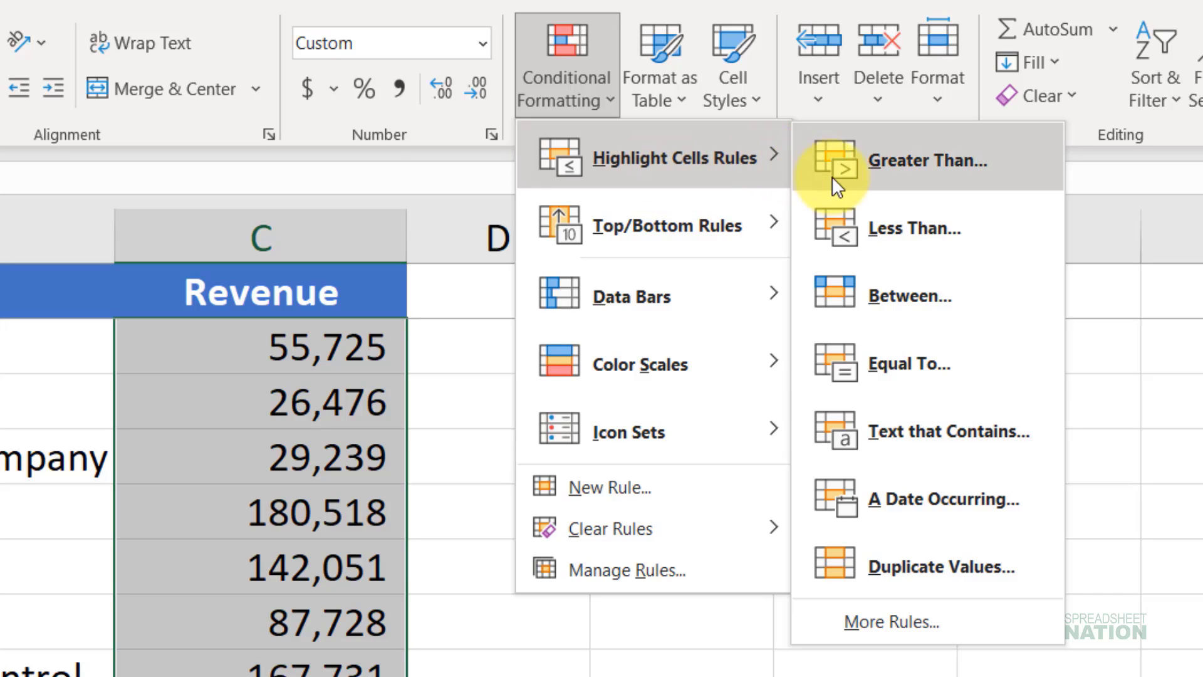
left_click(934, 181)
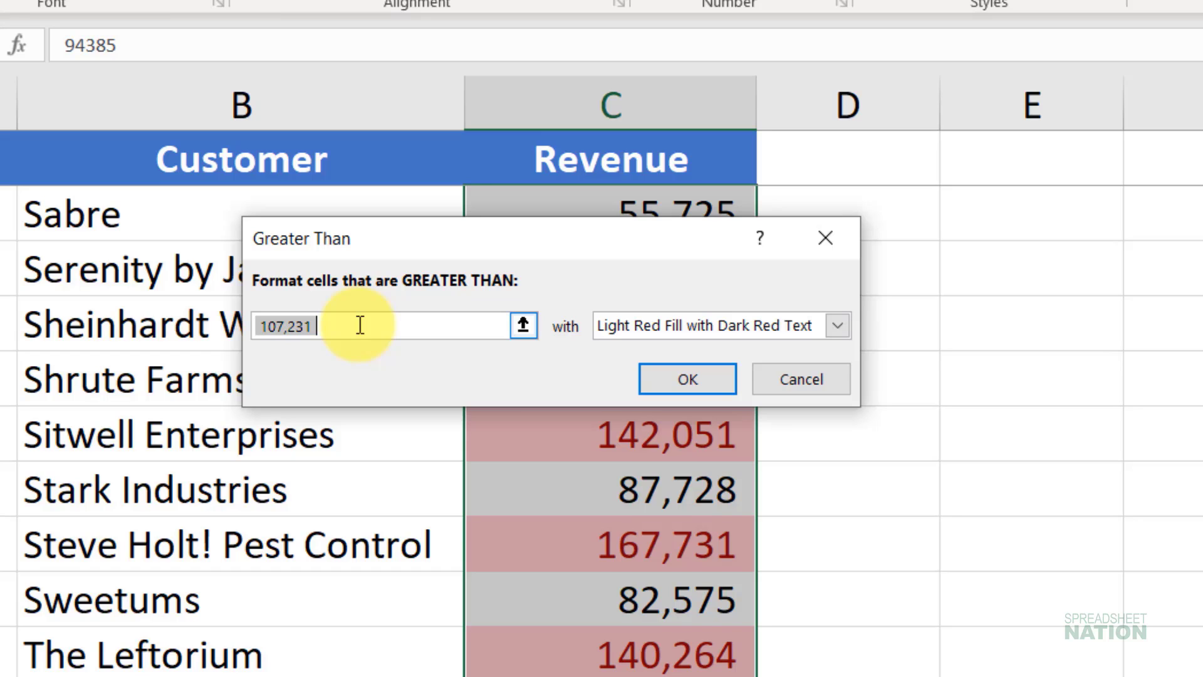
type("100000")
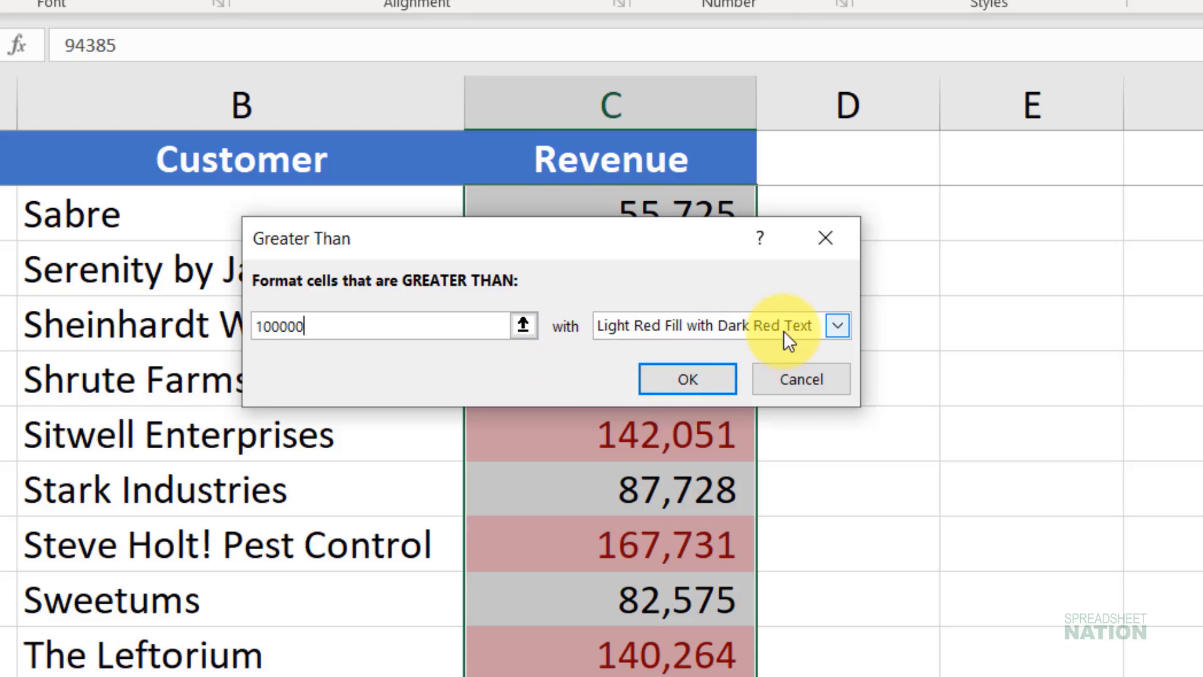
left_click(839, 328)
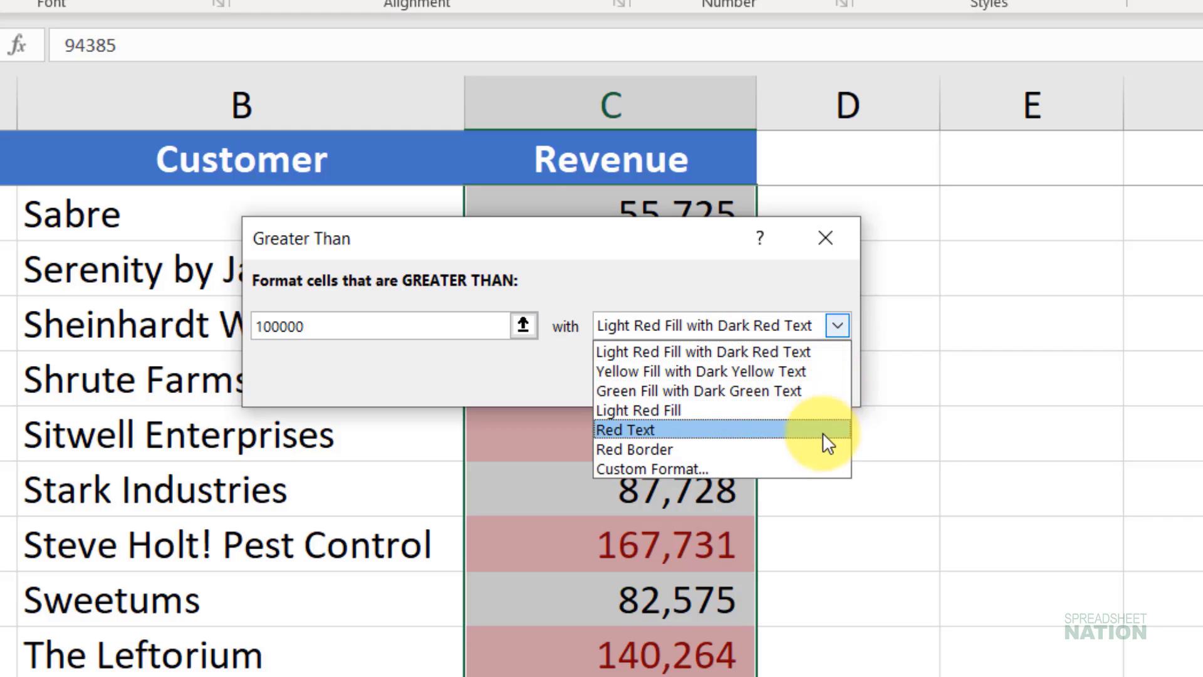
left_click(700, 469)
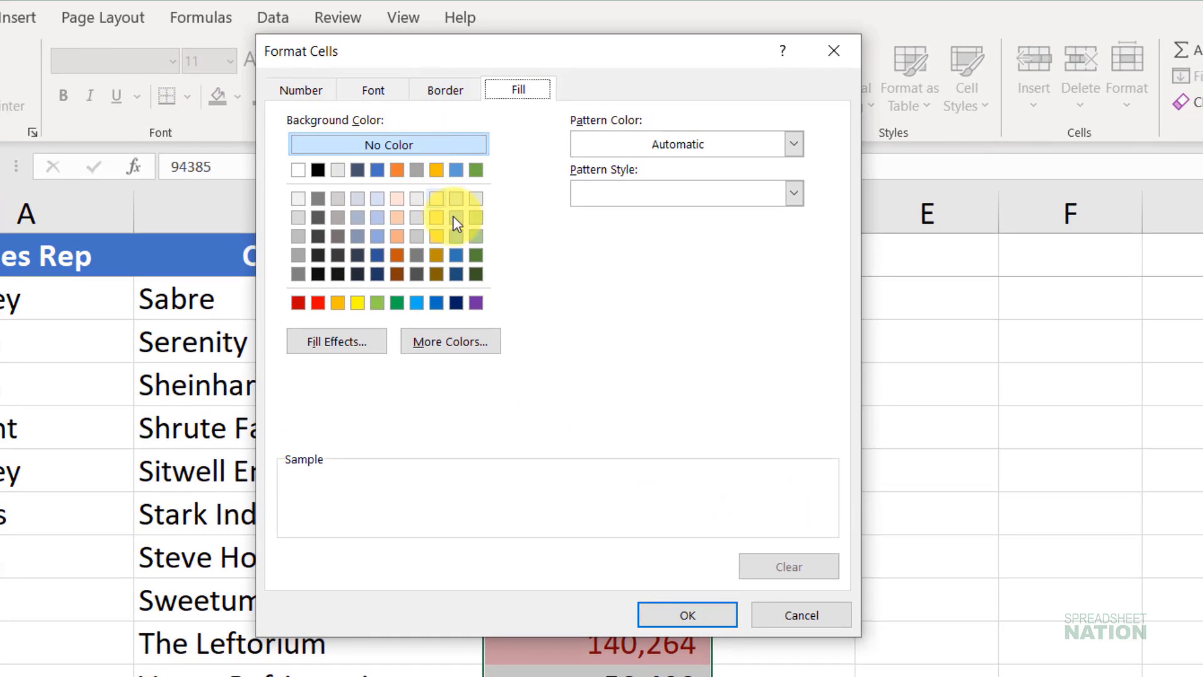
left_click(444, 91)
left_click(376, 89)
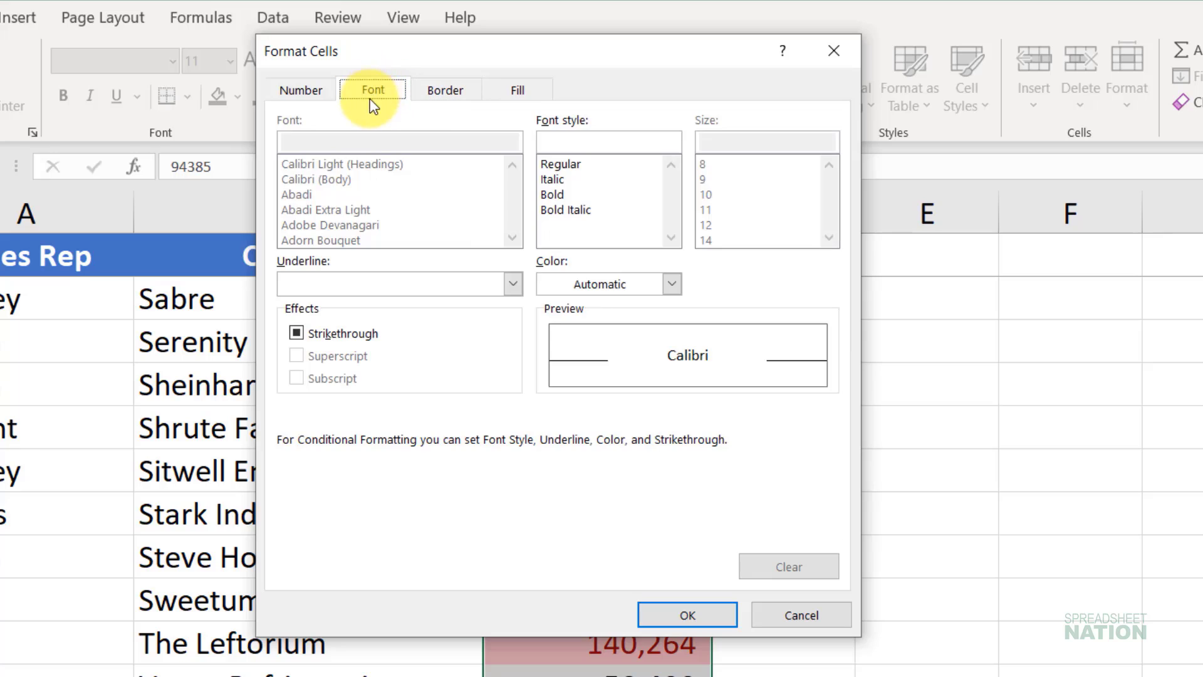
left_click(573, 163)
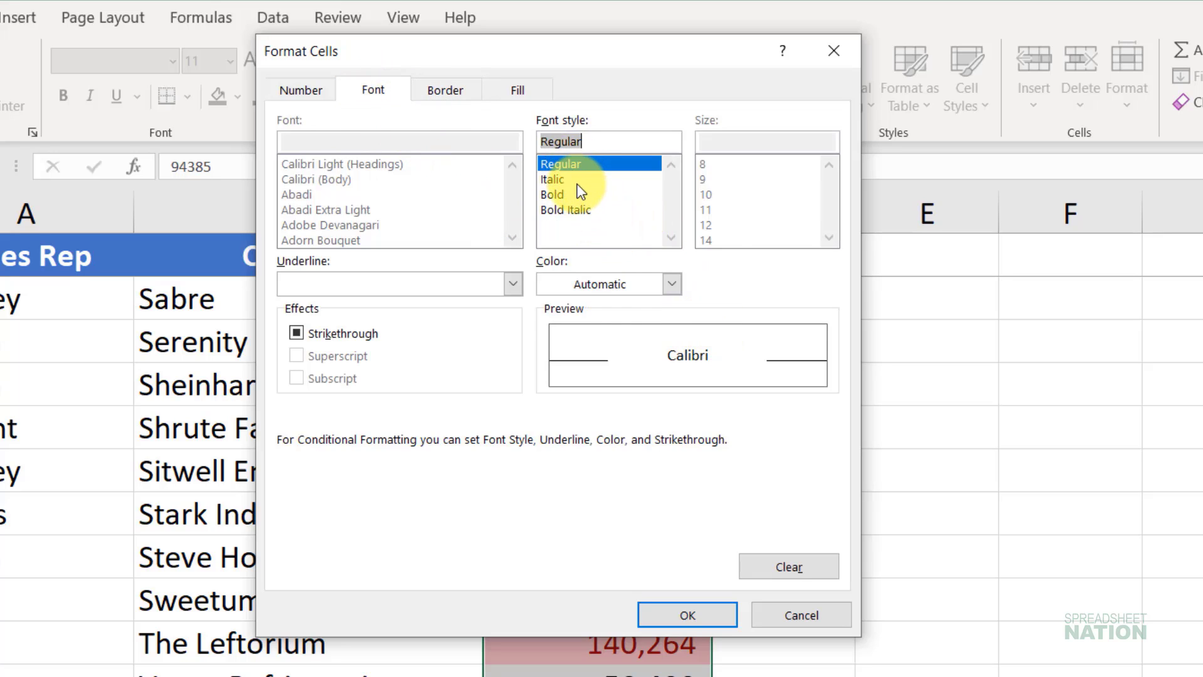
left_click(580, 193)
left_click(670, 288)
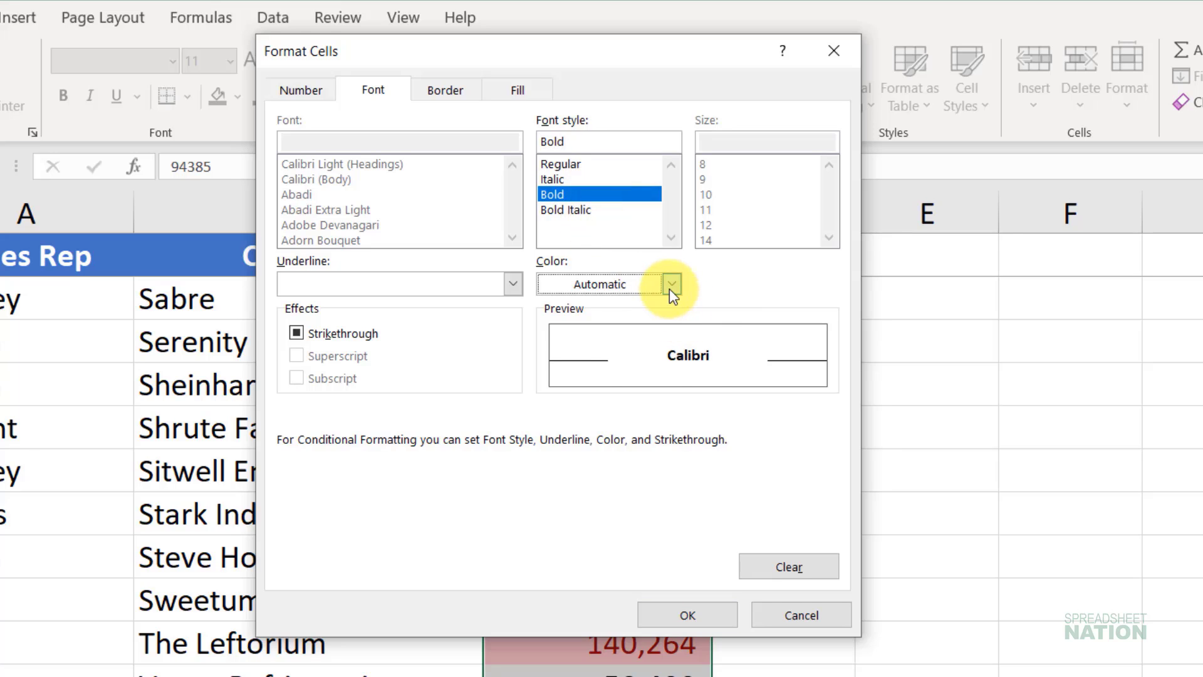
left_click(669, 288)
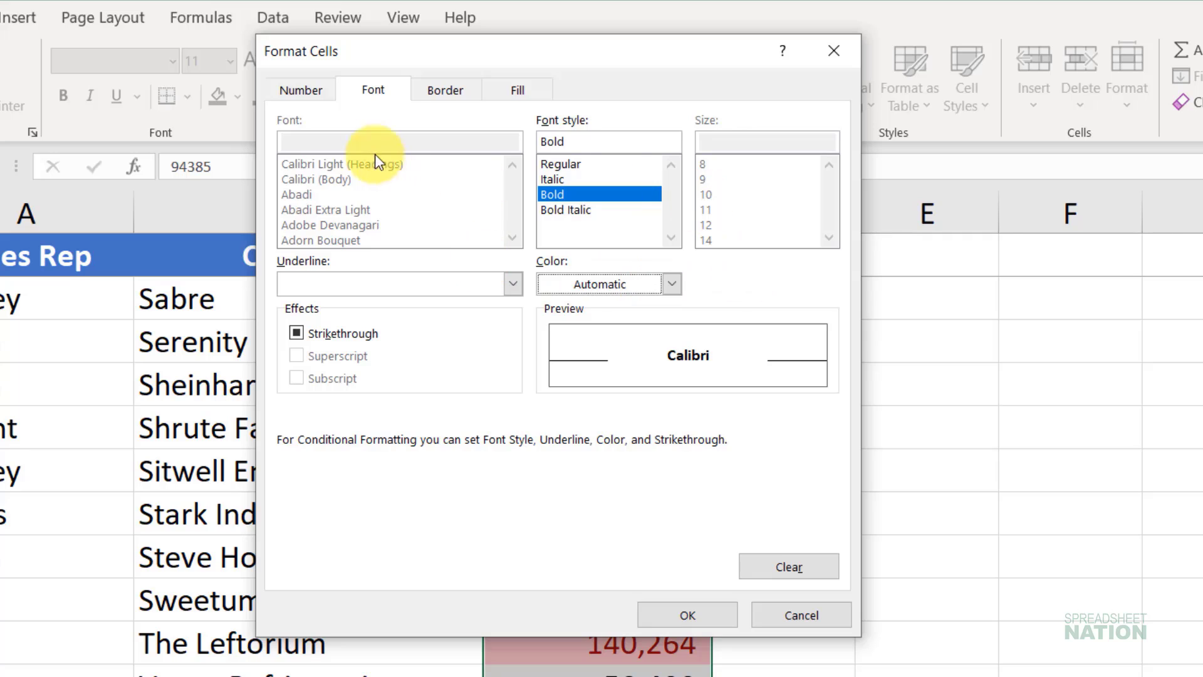
left_click(311, 88)
left_click(333, 139)
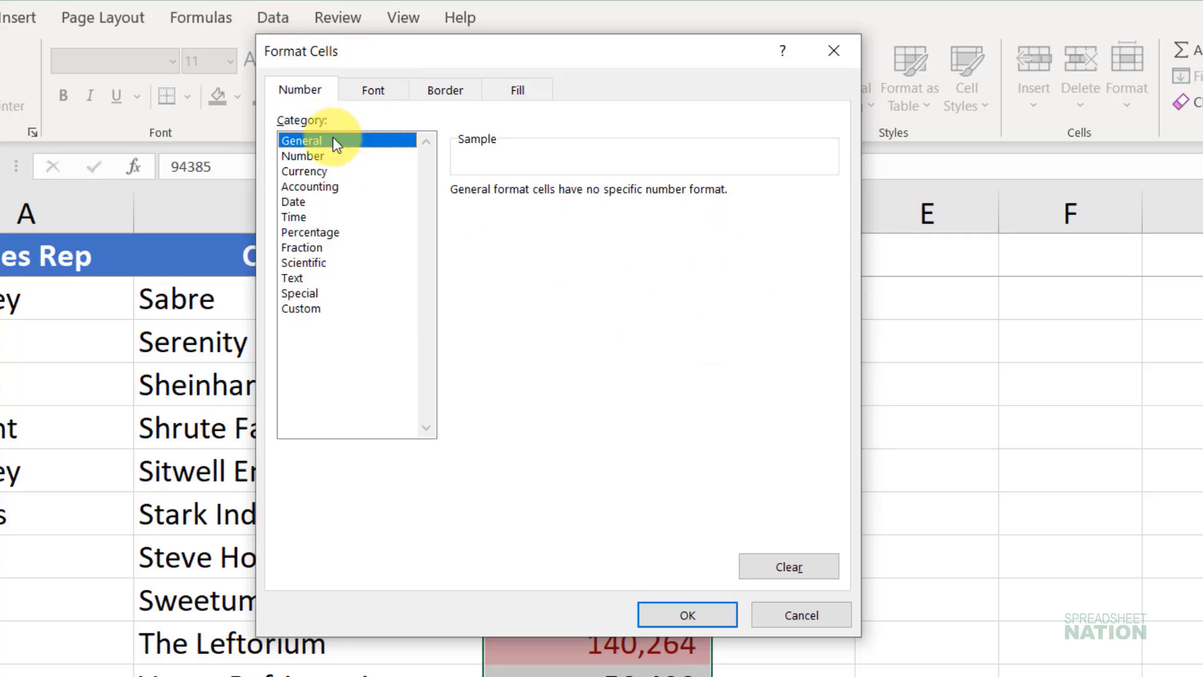
left_click(334, 172)
left_click(343, 244)
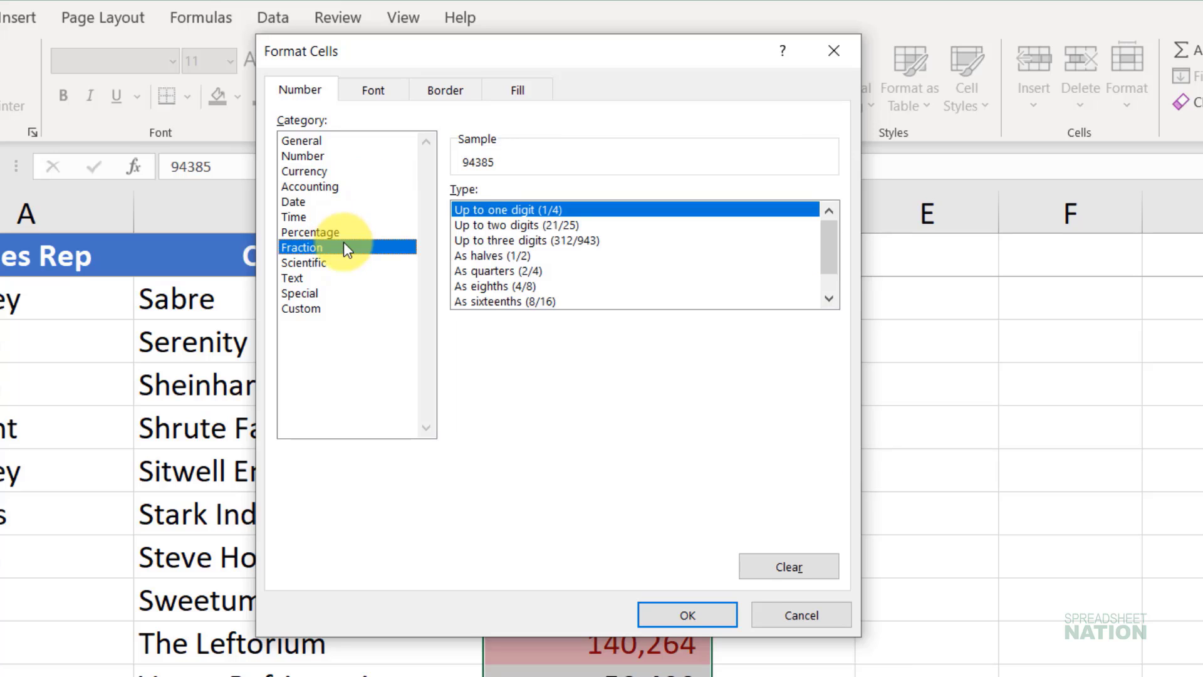
left_click(343, 276)
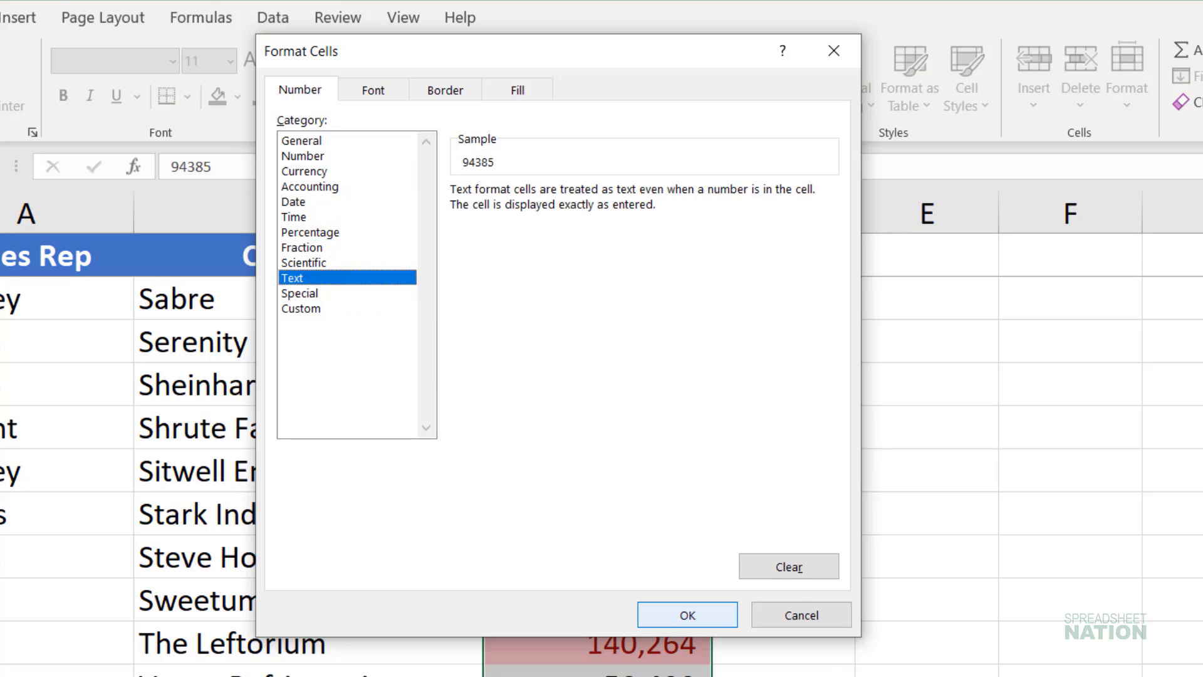
left_click(782, 616)
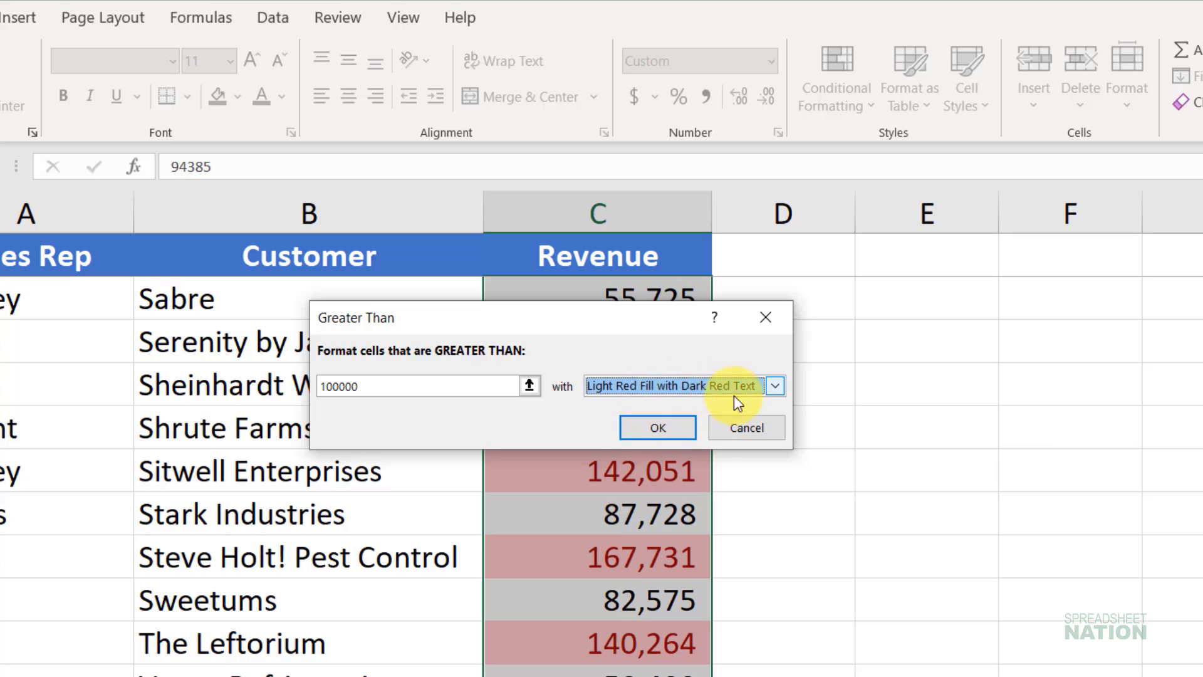
Step: Set the Greater Than rule's format to Green Fill with Dark Green Text and apply it to the revenue values
left_click(772, 386)
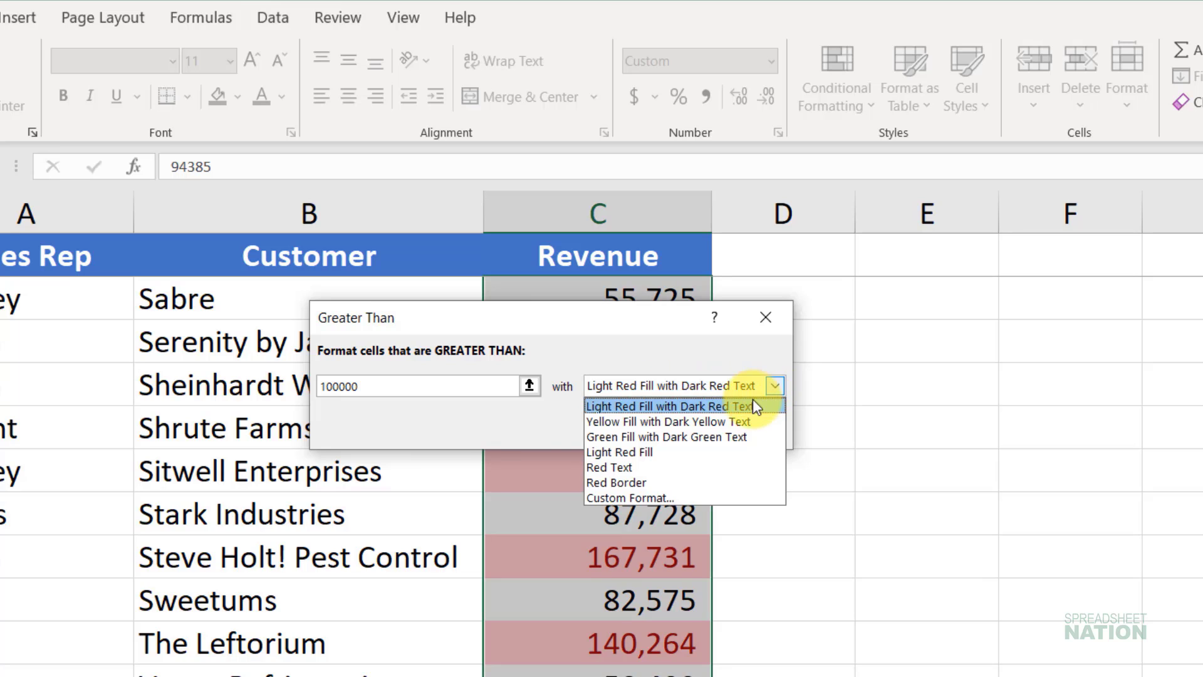
left_click(738, 437)
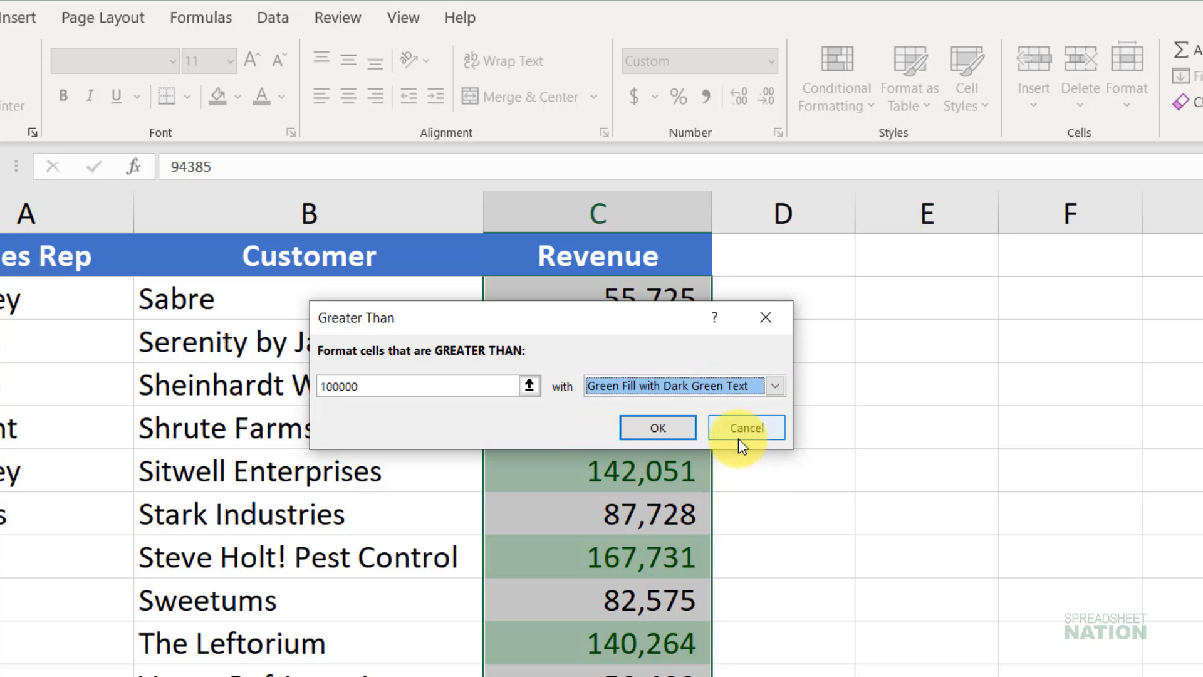
left_click(652, 426)
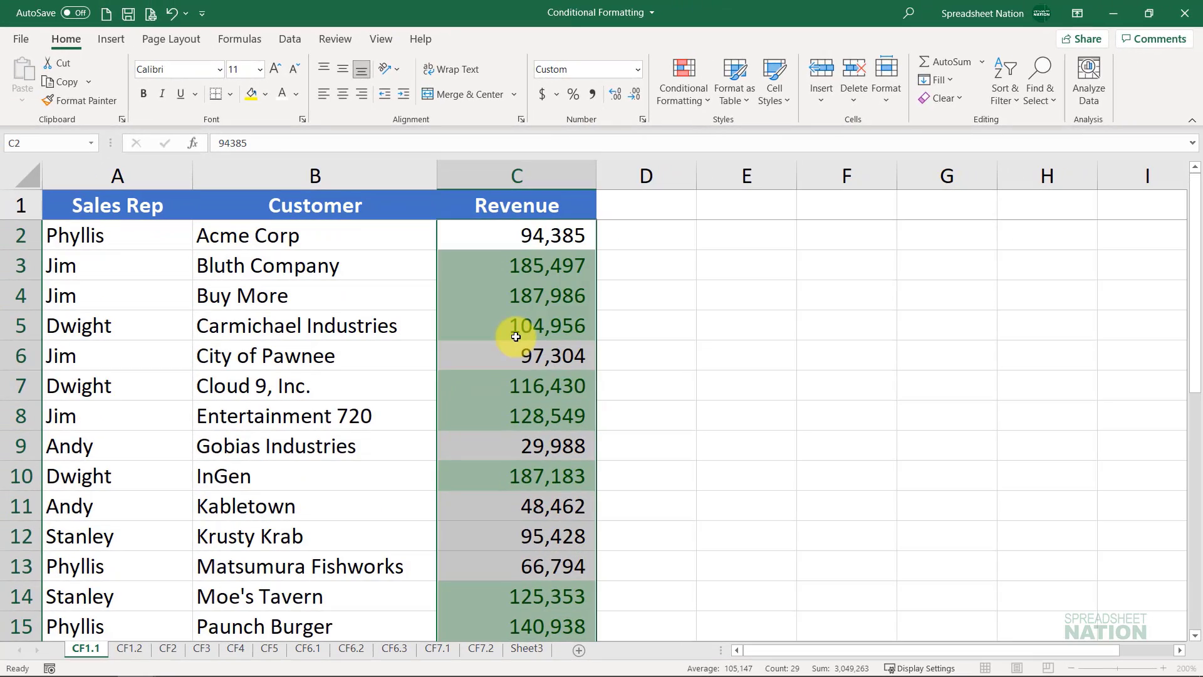
scroll(517, 323, "down", 6)
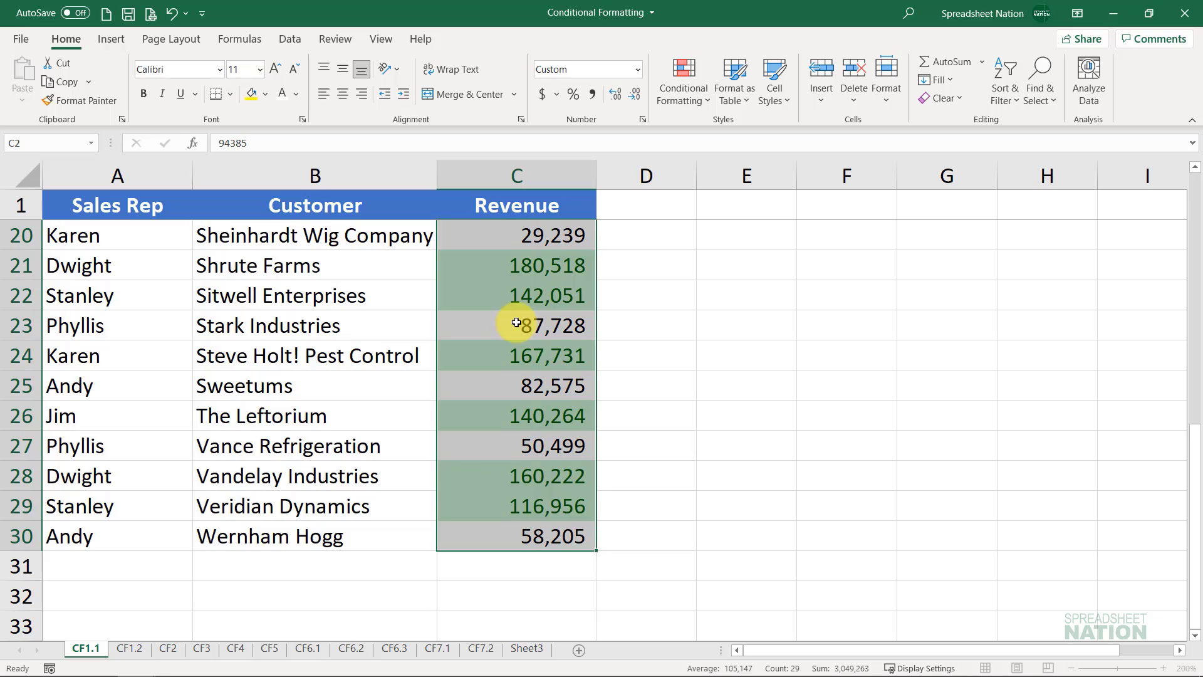
scroll(516, 322, "up", 6)
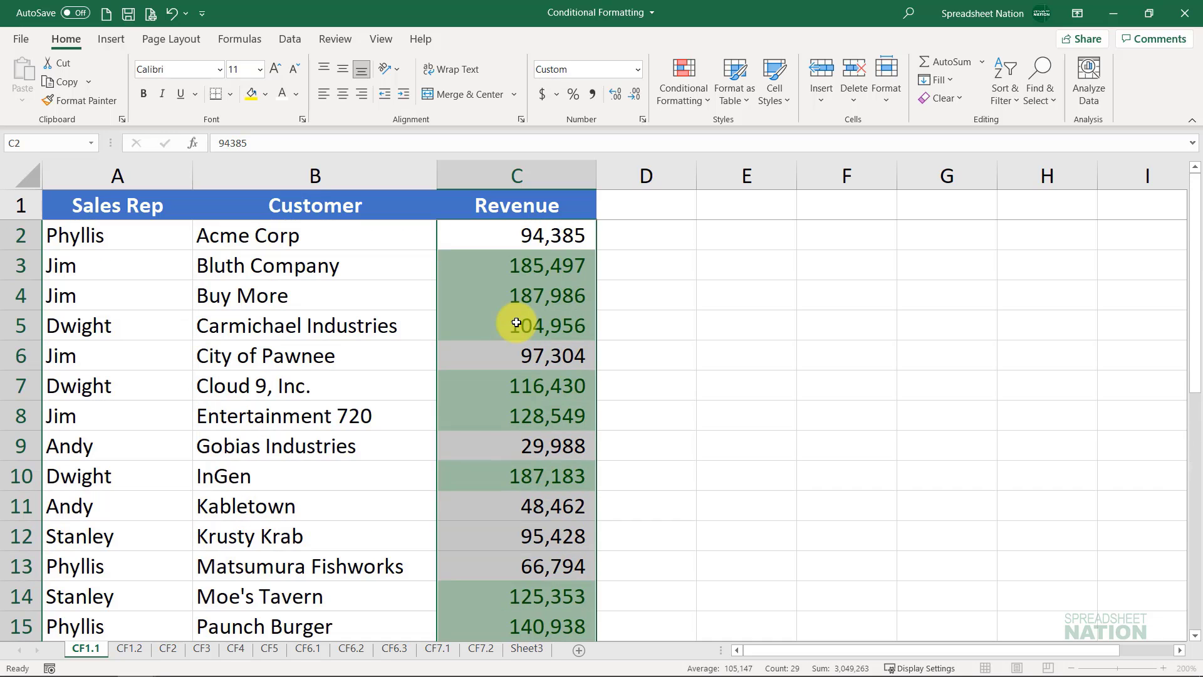
Step: Try a revenue of 105000 for Acme Corp in C2, and undo the entry
left_click(518, 241)
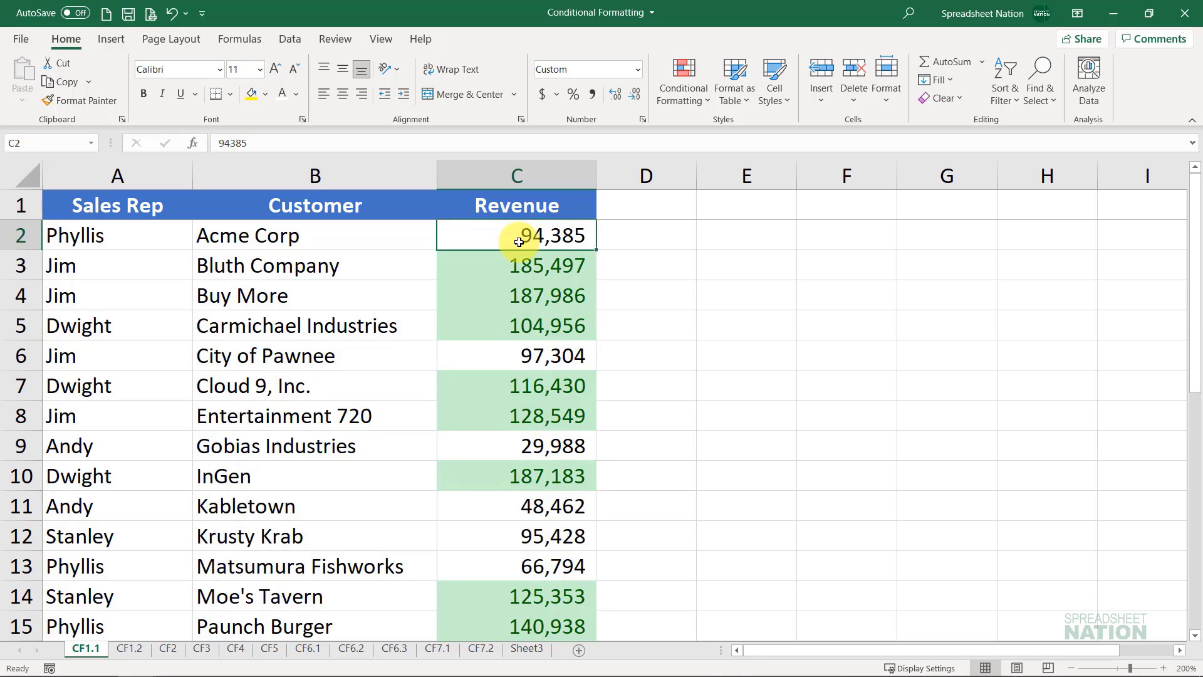
type("105000")
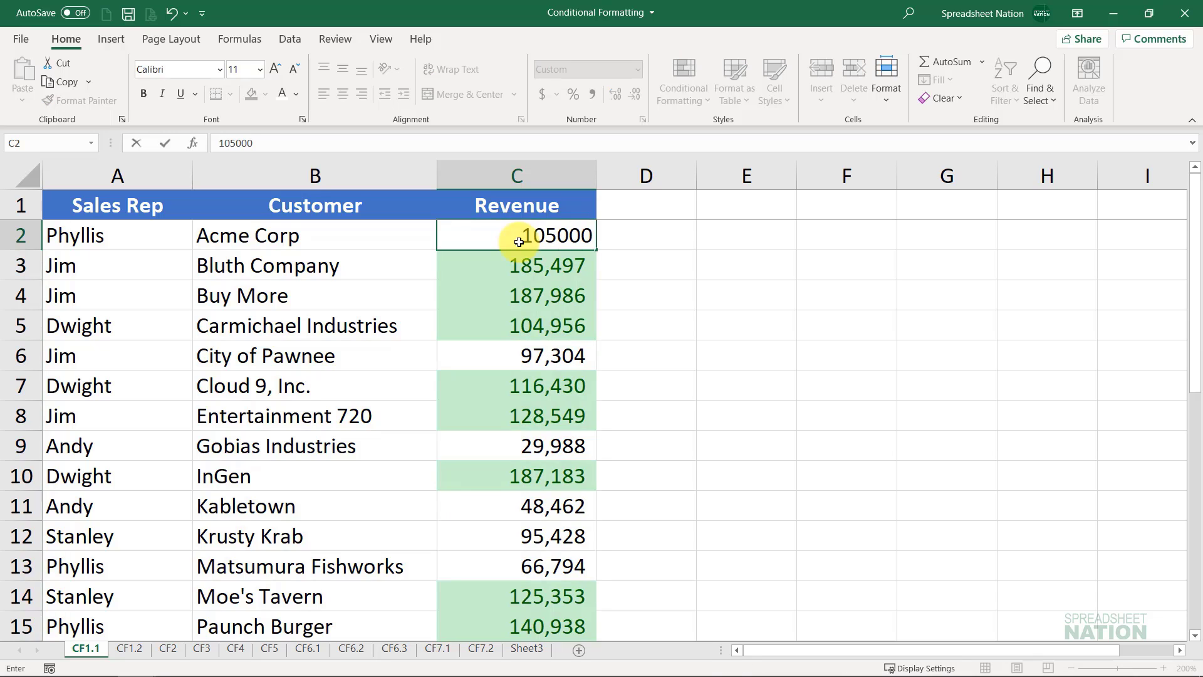
key("Return")
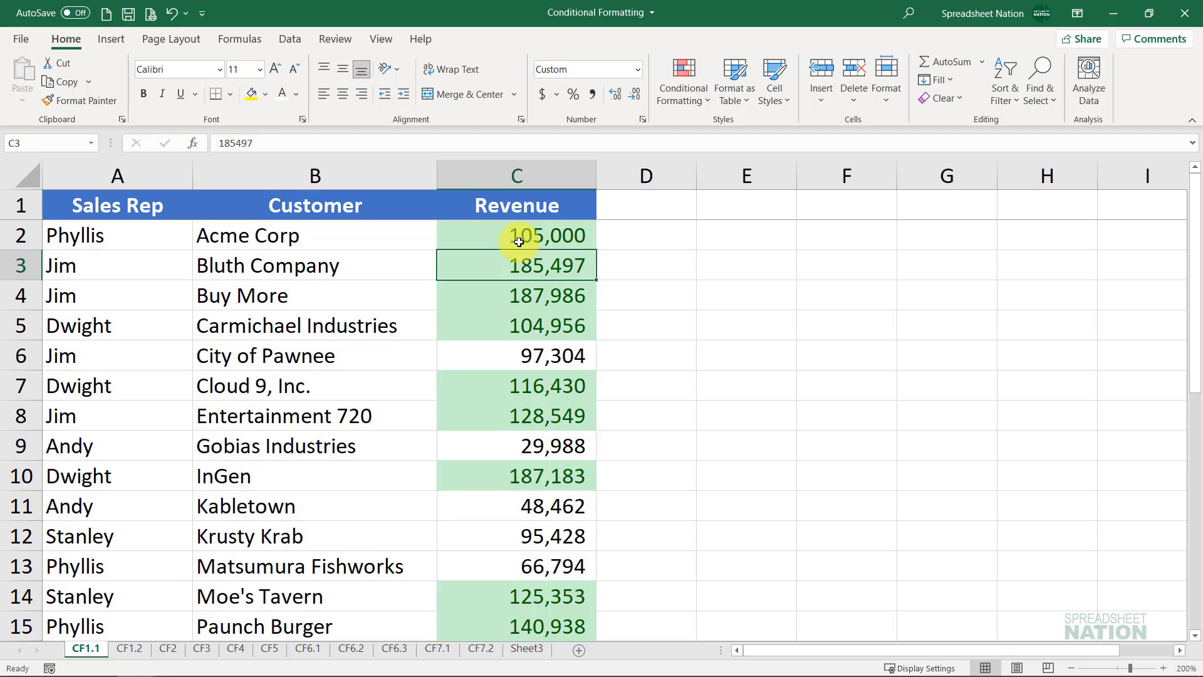
key("ctrl+z")
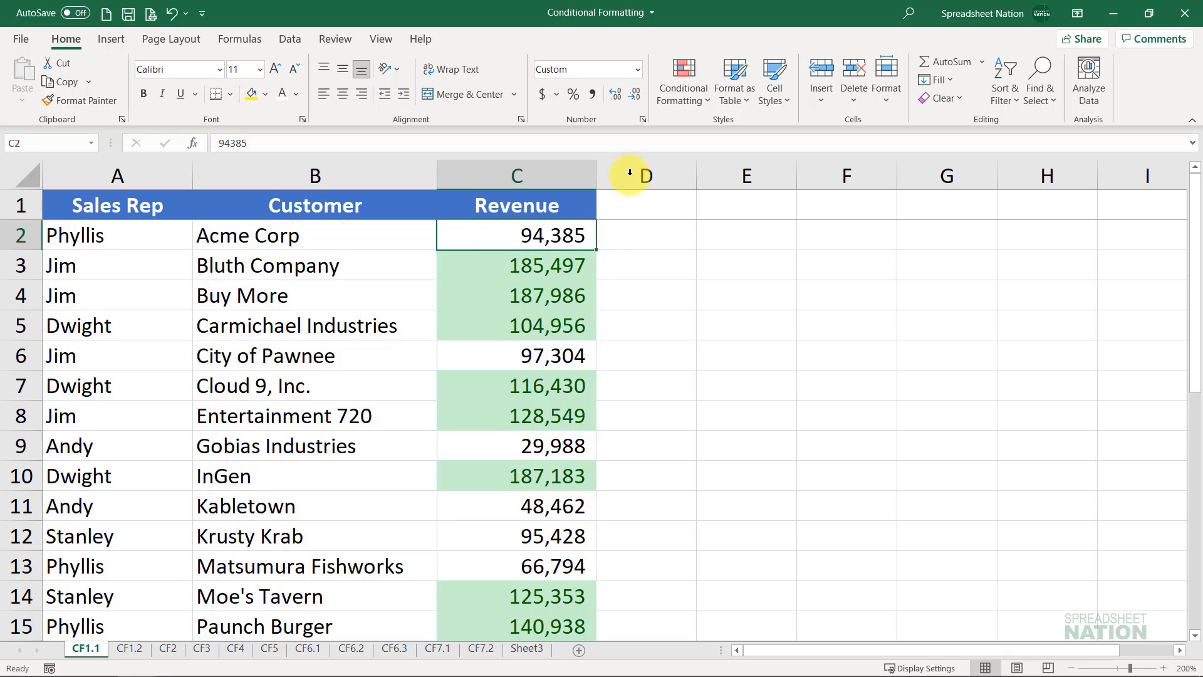
Step: Highlight revenue values in C2:C30 that are less than 50000 using Light Red Fill with Dark Red Text
scroll(598, 451, "down", 6)
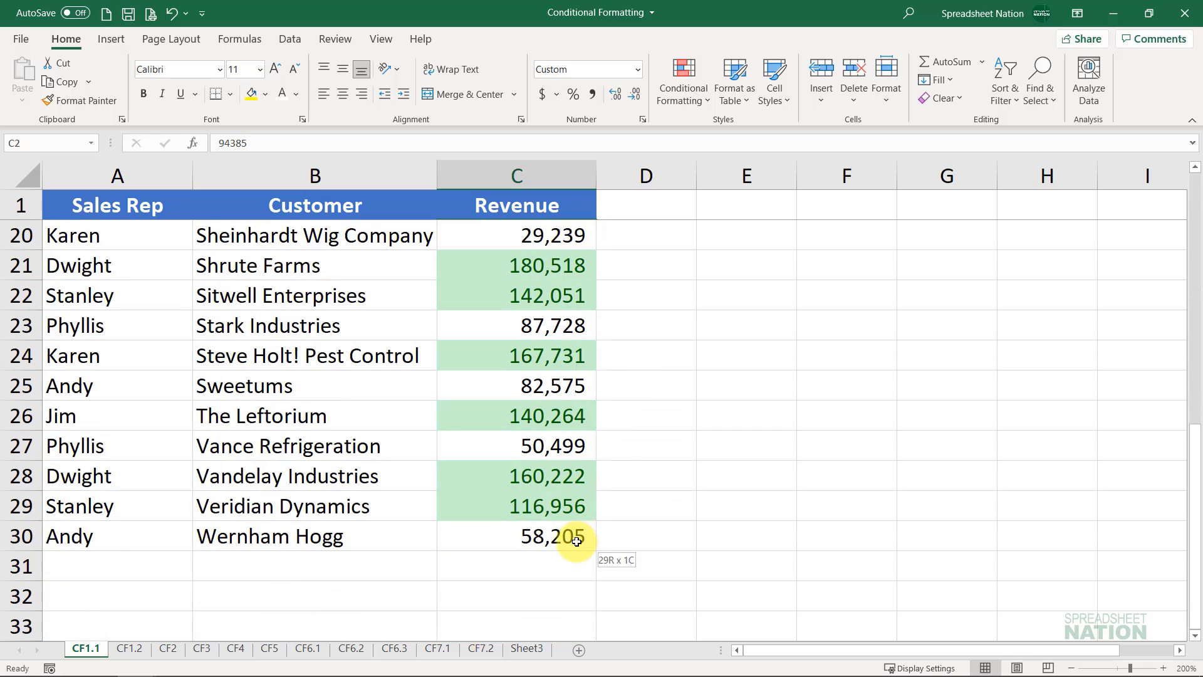
left_click(569, 536, "shift")
scroll(529, 351, "up", 6)
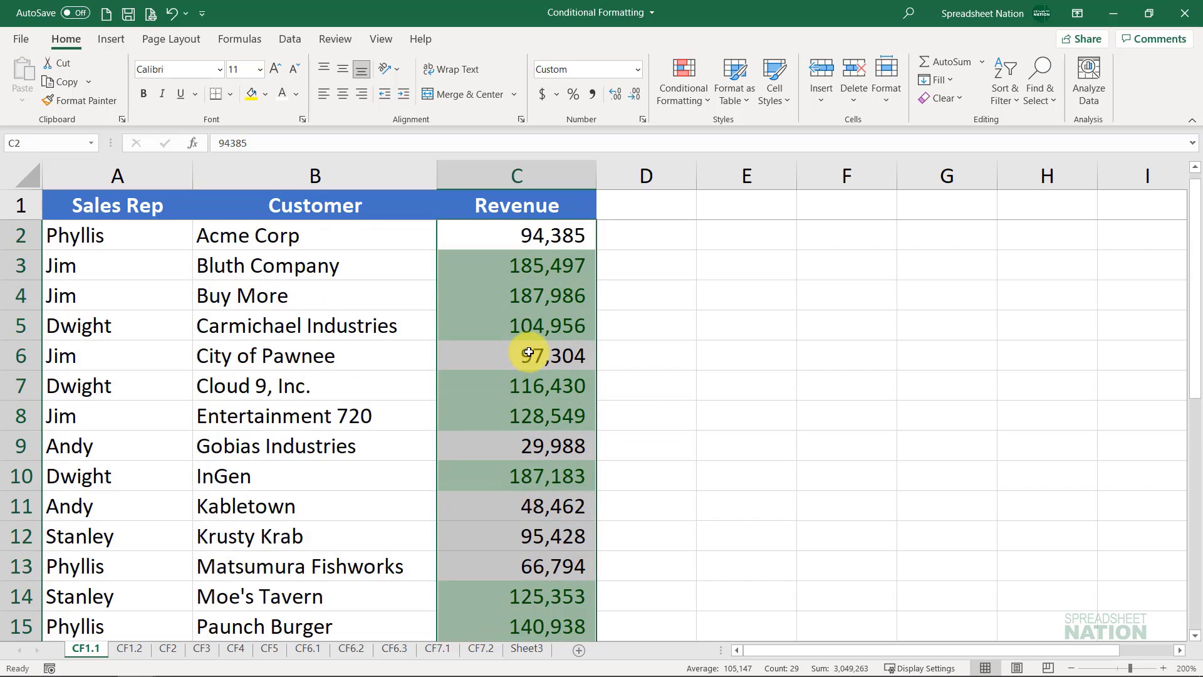
left_click(673, 78)
mouse_move(748, 125)
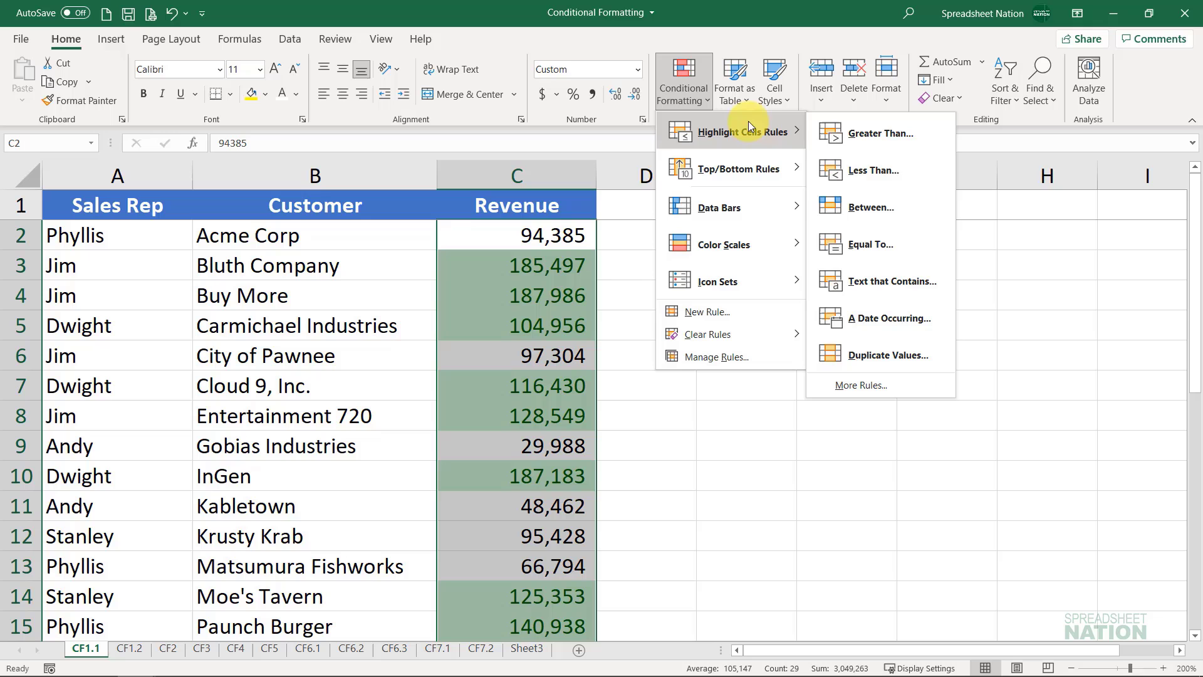
left_click(897, 162)
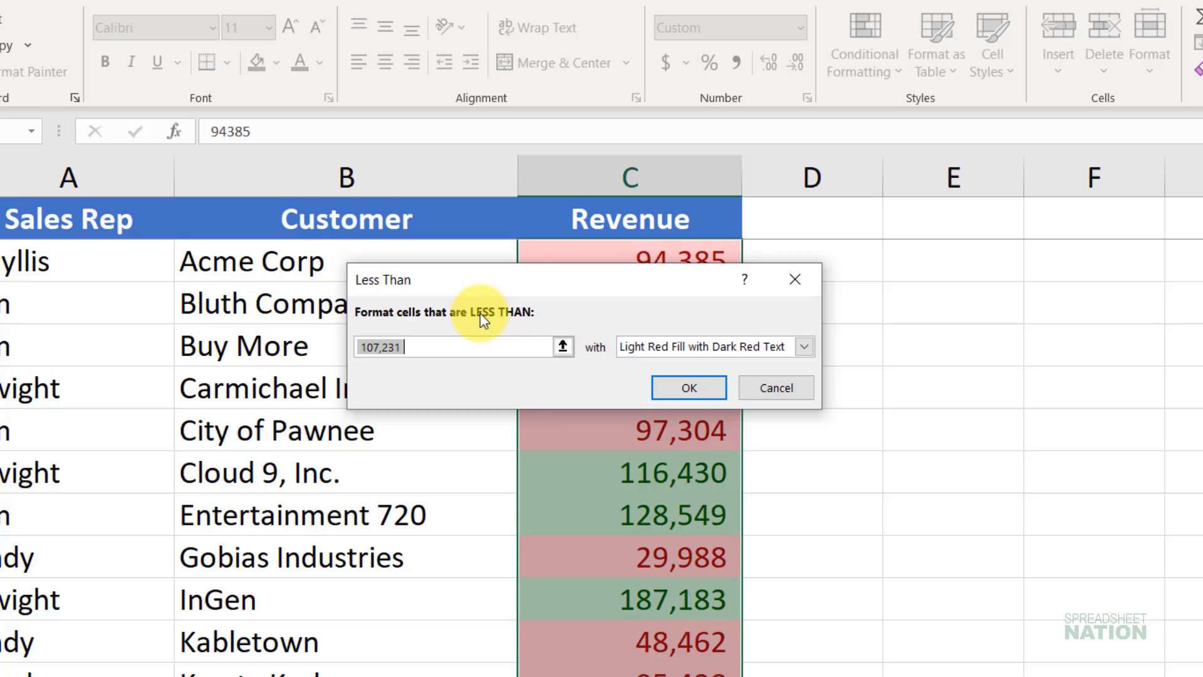
type("50000")
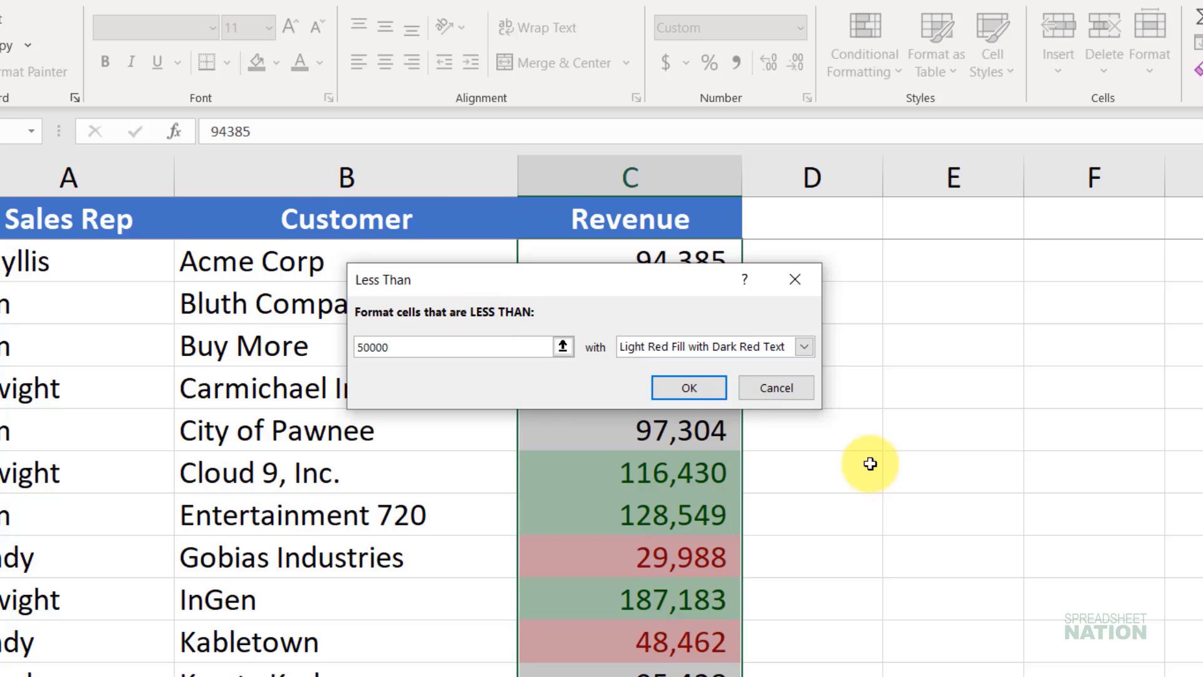
left_click(714, 383)
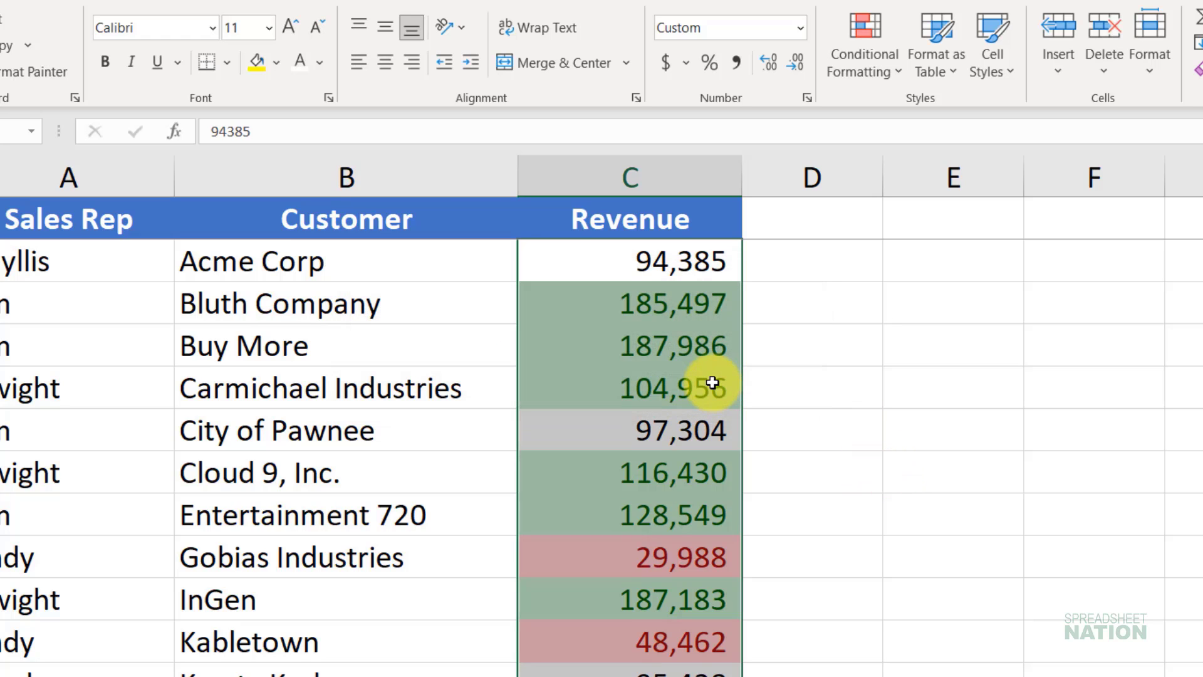
Step: Start a Between highlight rule on the revenue values in C2:C30 with limits of 50000 and 100000
left_click(862, 63)
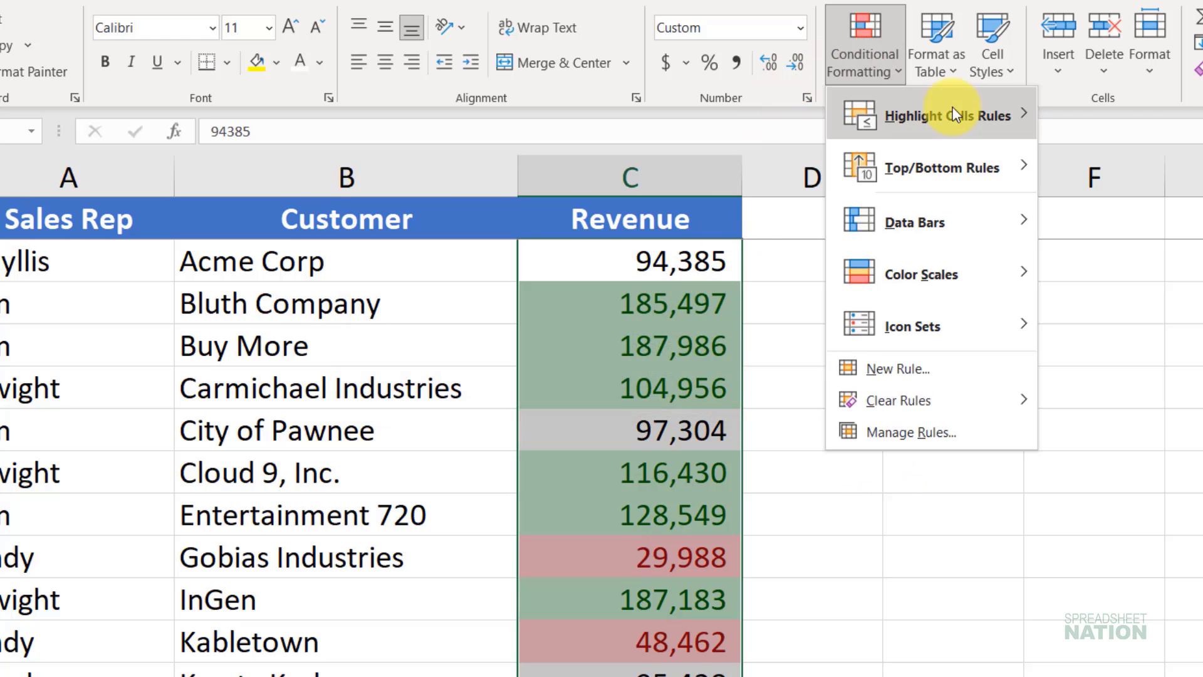
mouse_move(952, 114)
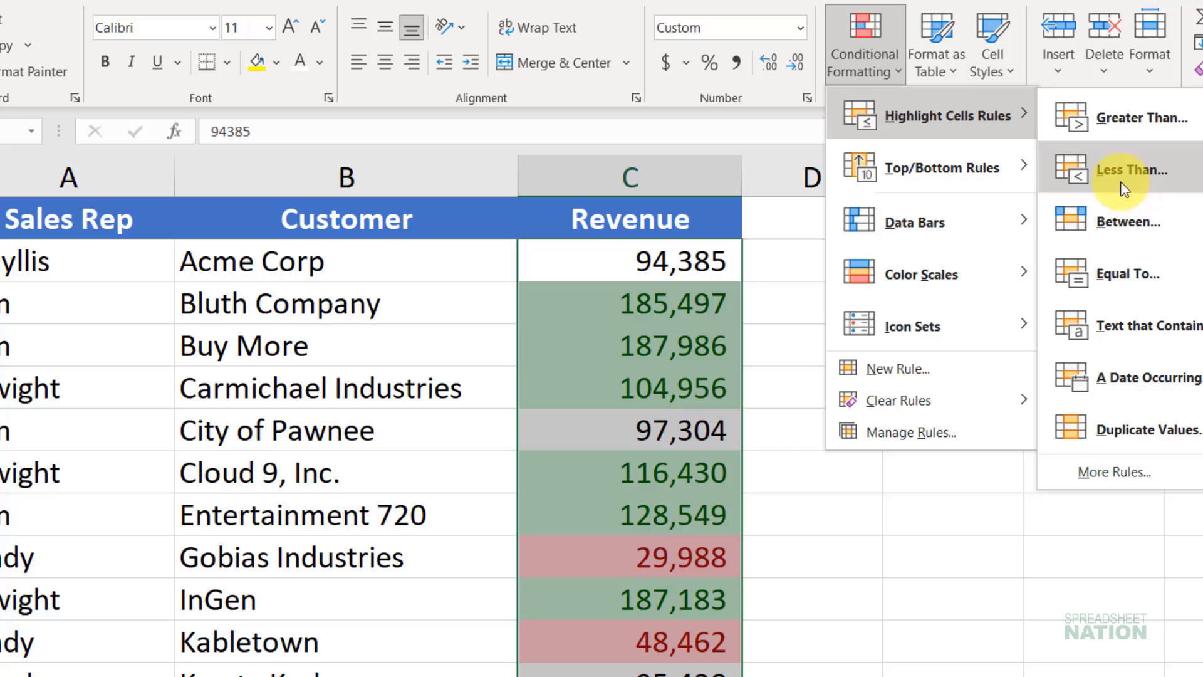
left_click(1162, 229)
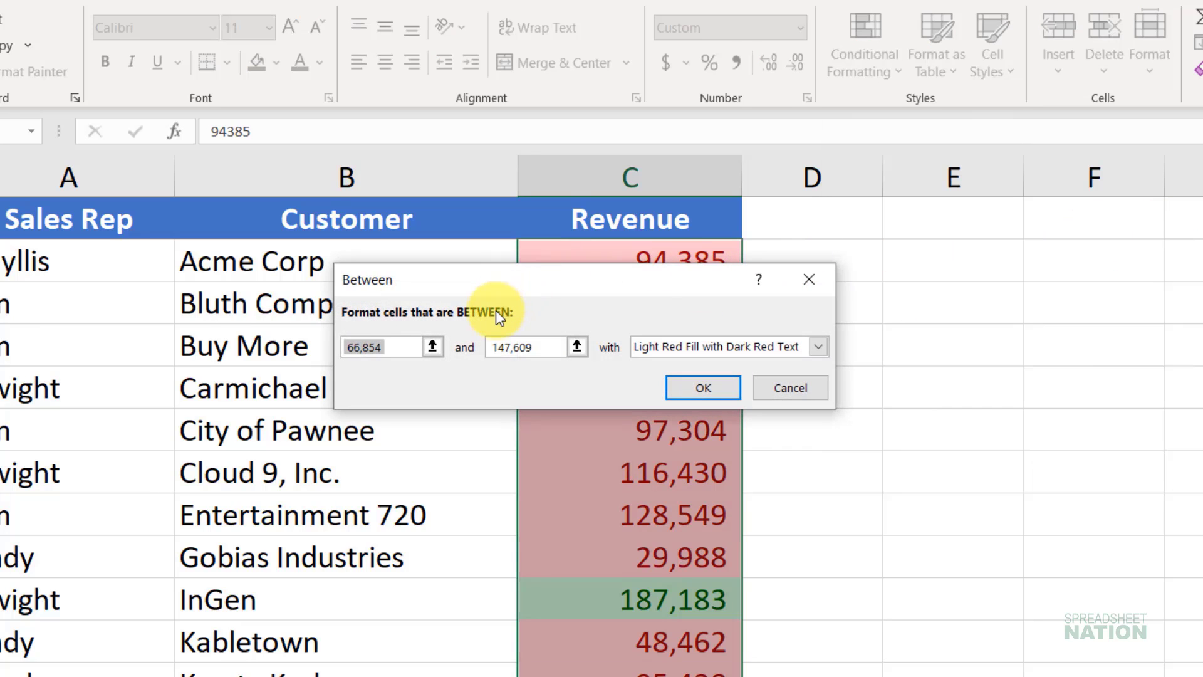
type("50000")
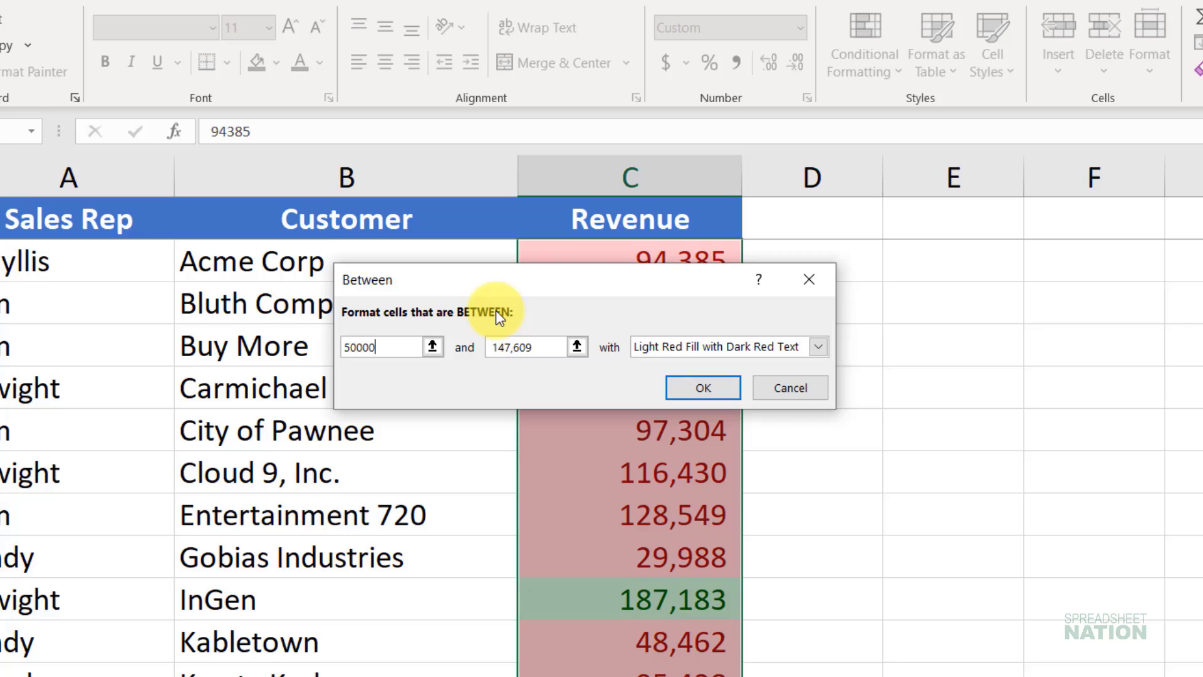
key("Tab")
type("1")
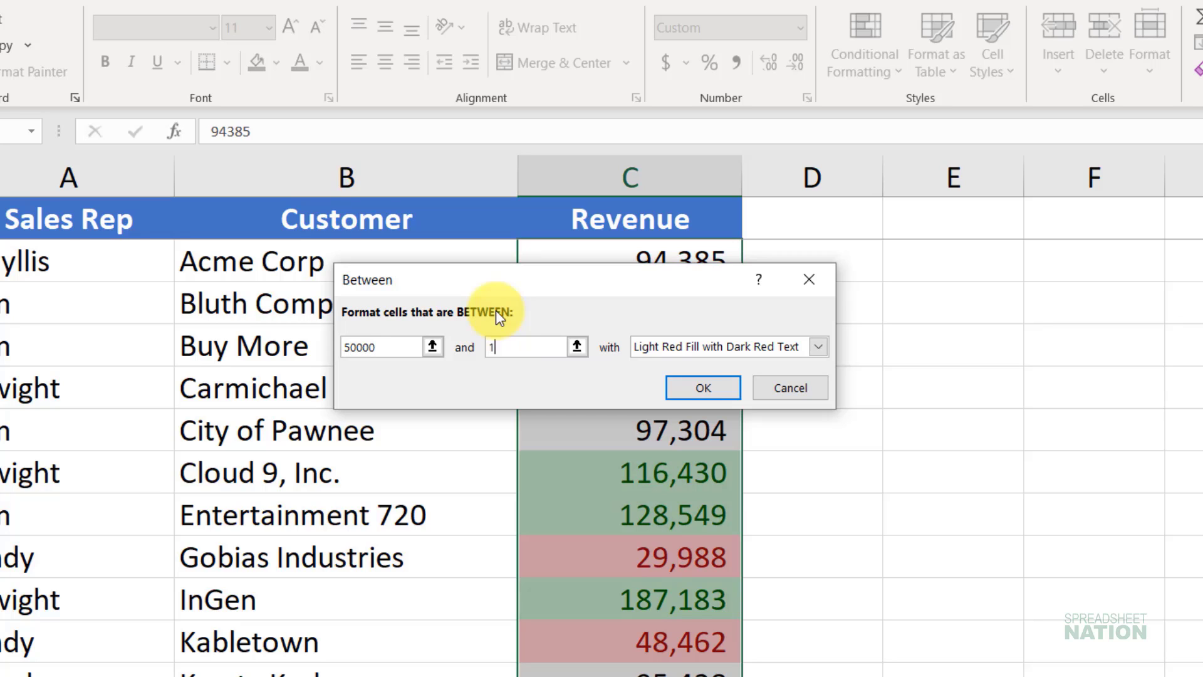
type("00000")
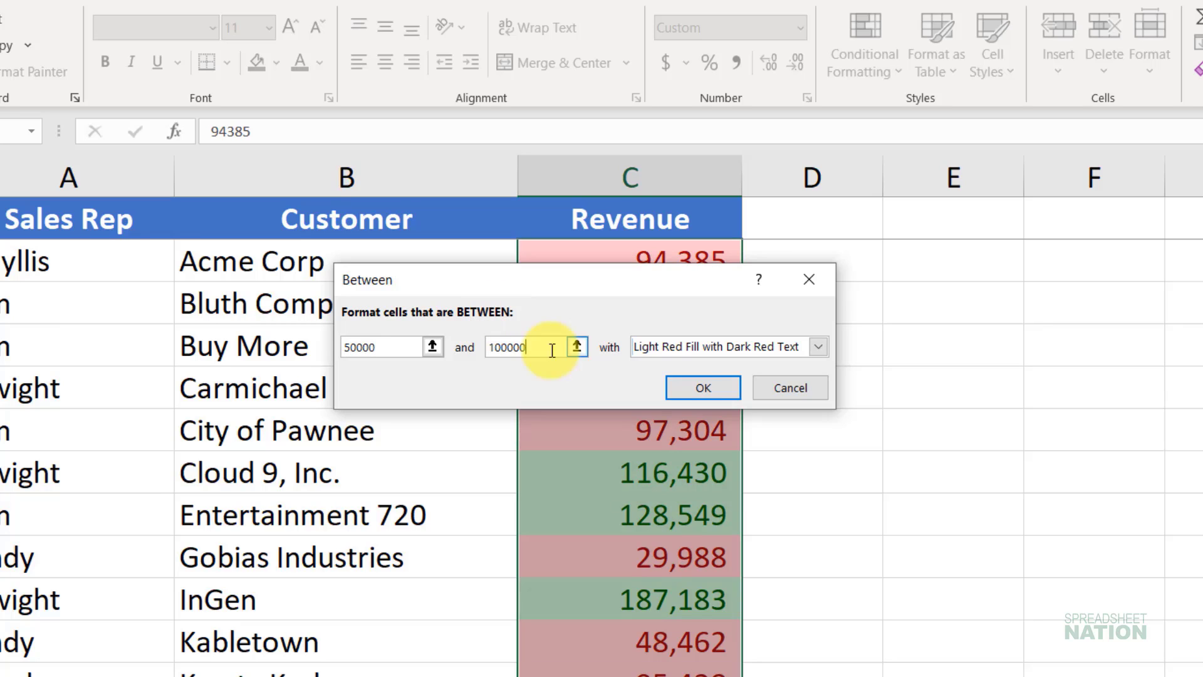
Step: Set the Between rule's format to Yellow Fill with Dark Yellow Text, apply it and review the Revenue column down to row 30
left_click(674, 358)
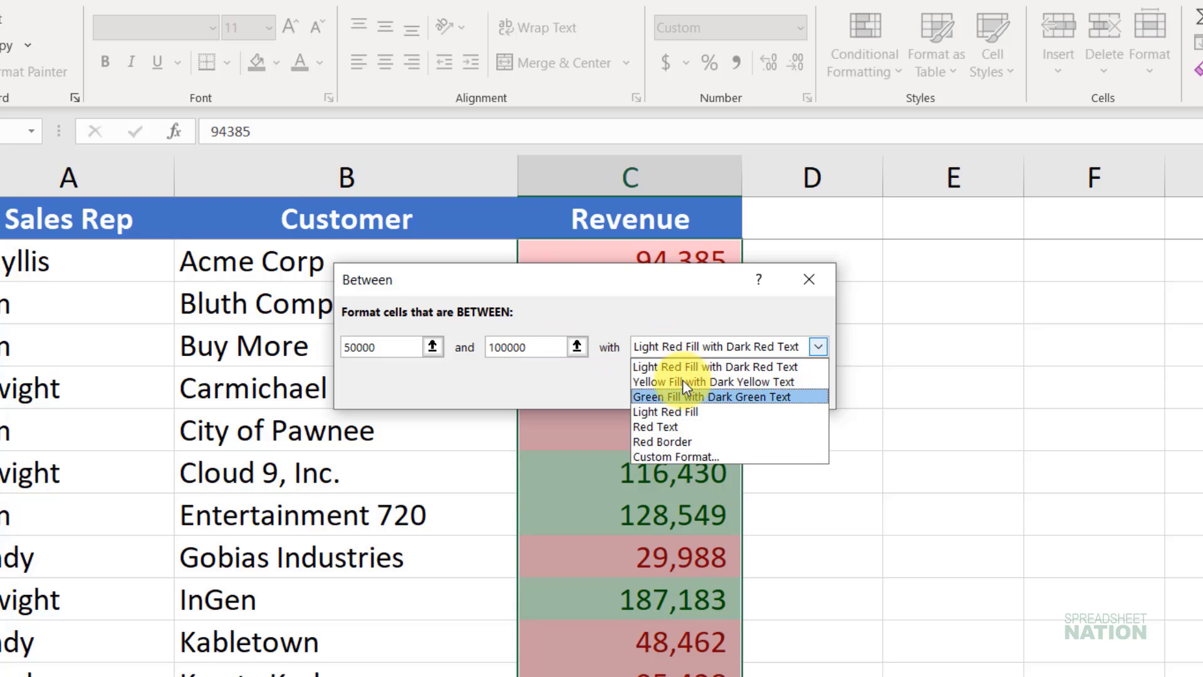
left_click(682, 380)
left_click(689, 388)
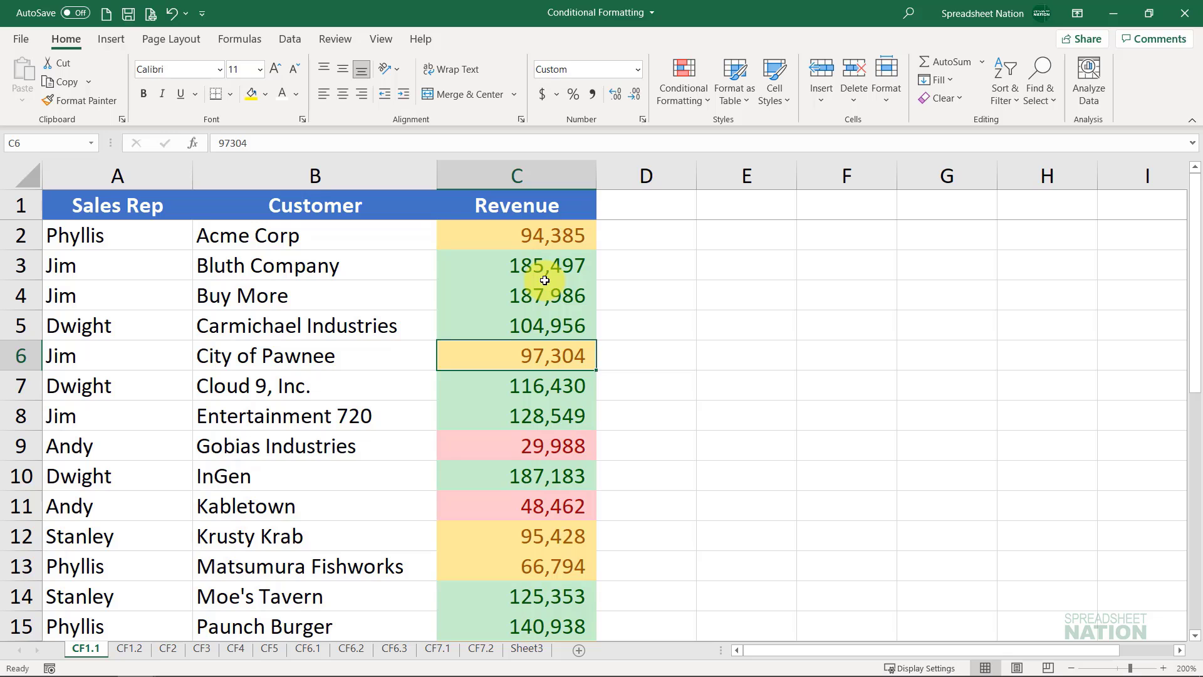
scroll(544, 280, "down", 5)
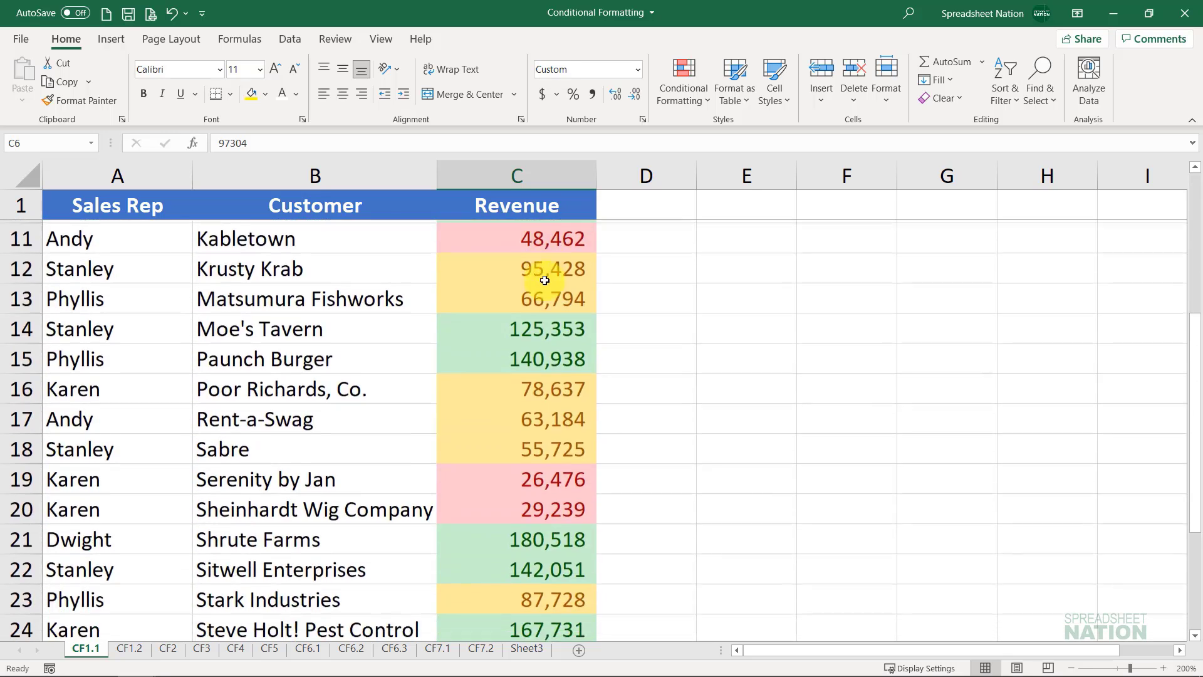
scroll(544, 280, "down", 2)
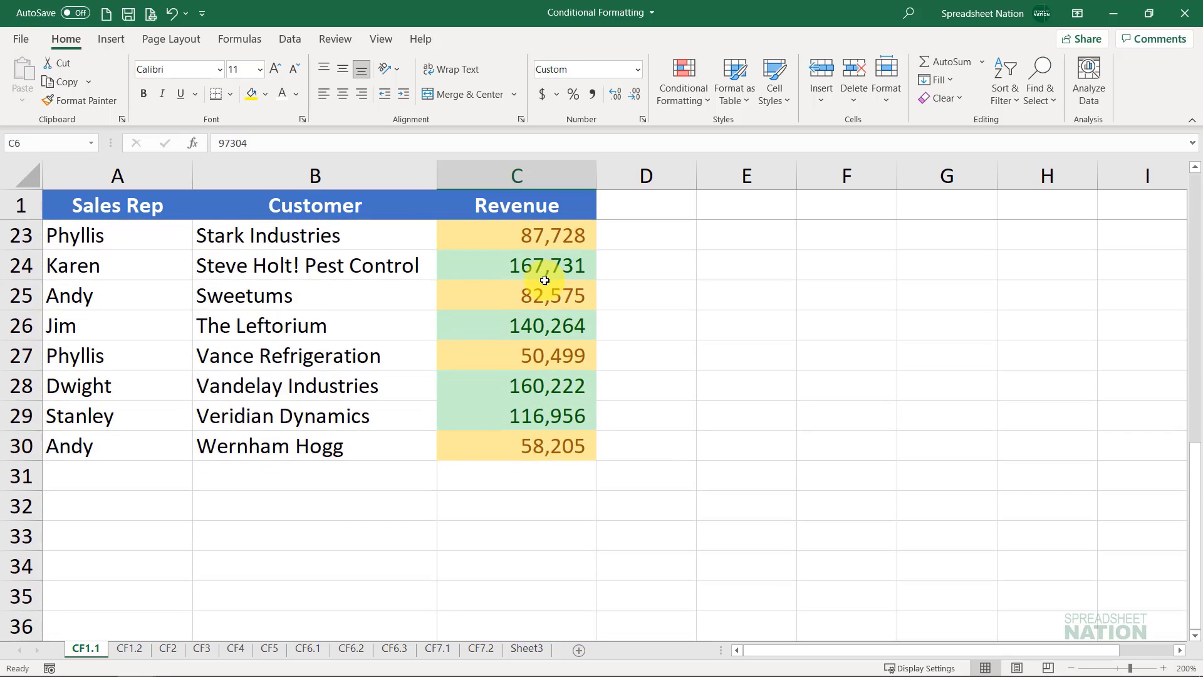
scroll(544, 280, "up", 7)
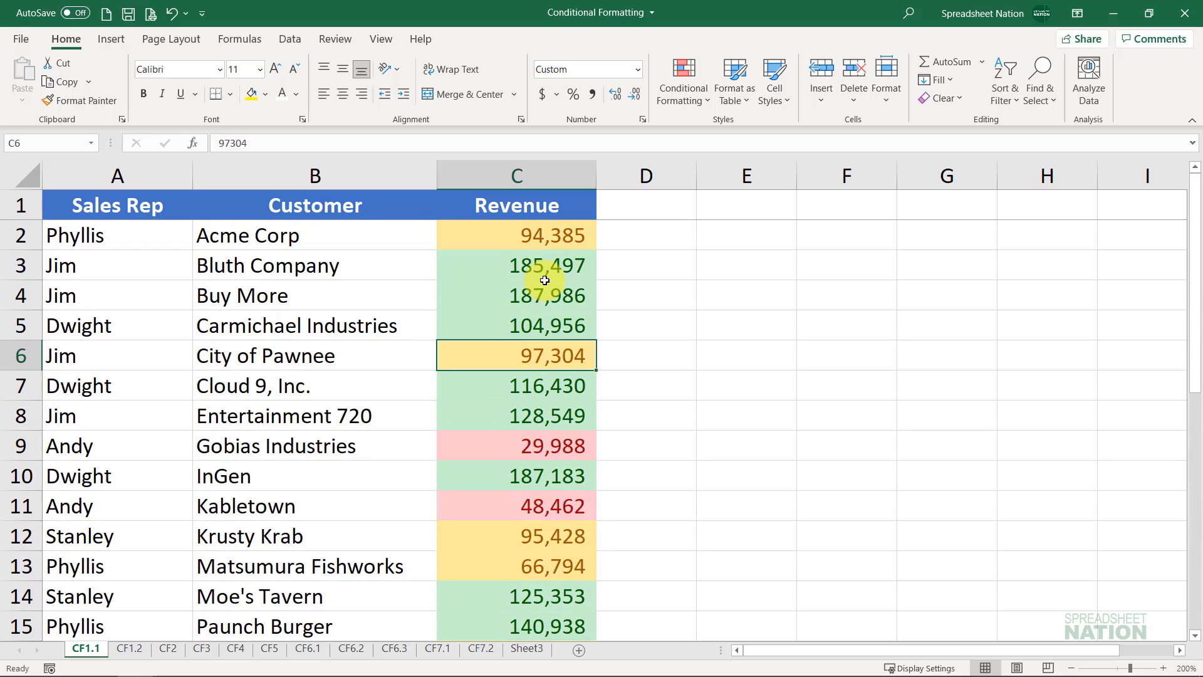
Step: Apply an Equal To highlight rule of 97,304 to City of Pawnee's revenue in C6 using Light Red Fill with Dark Red Text
left_click(684, 103)
mouse_move(710, 136)
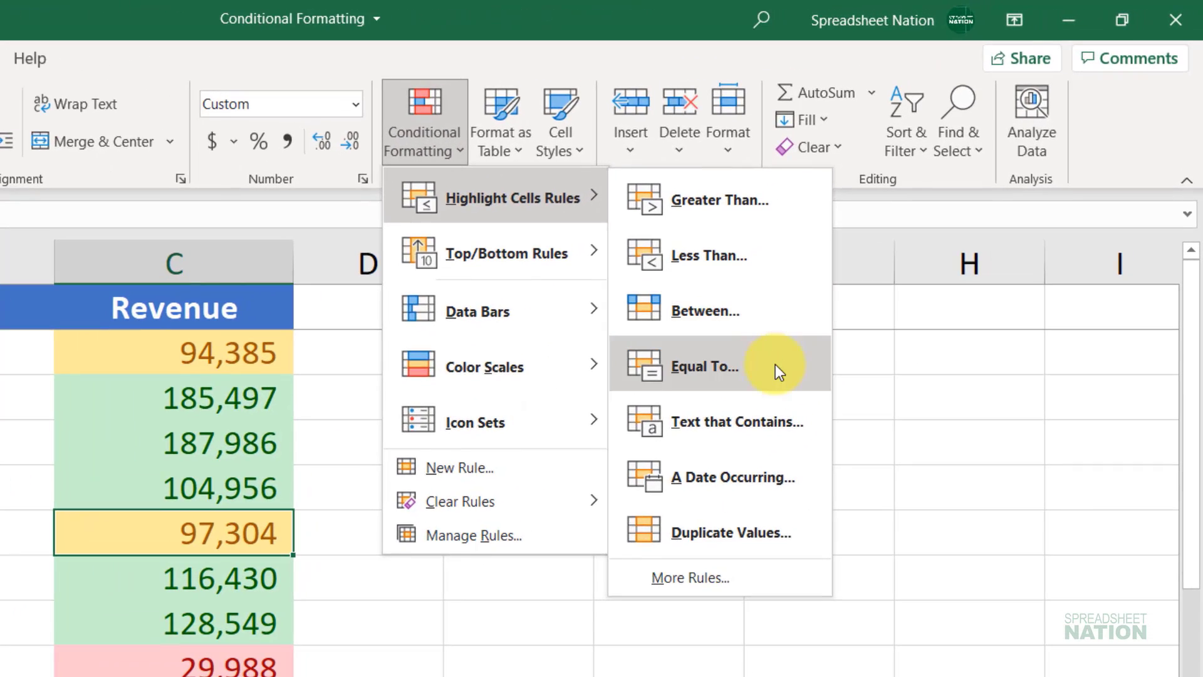
left_click(776, 366)
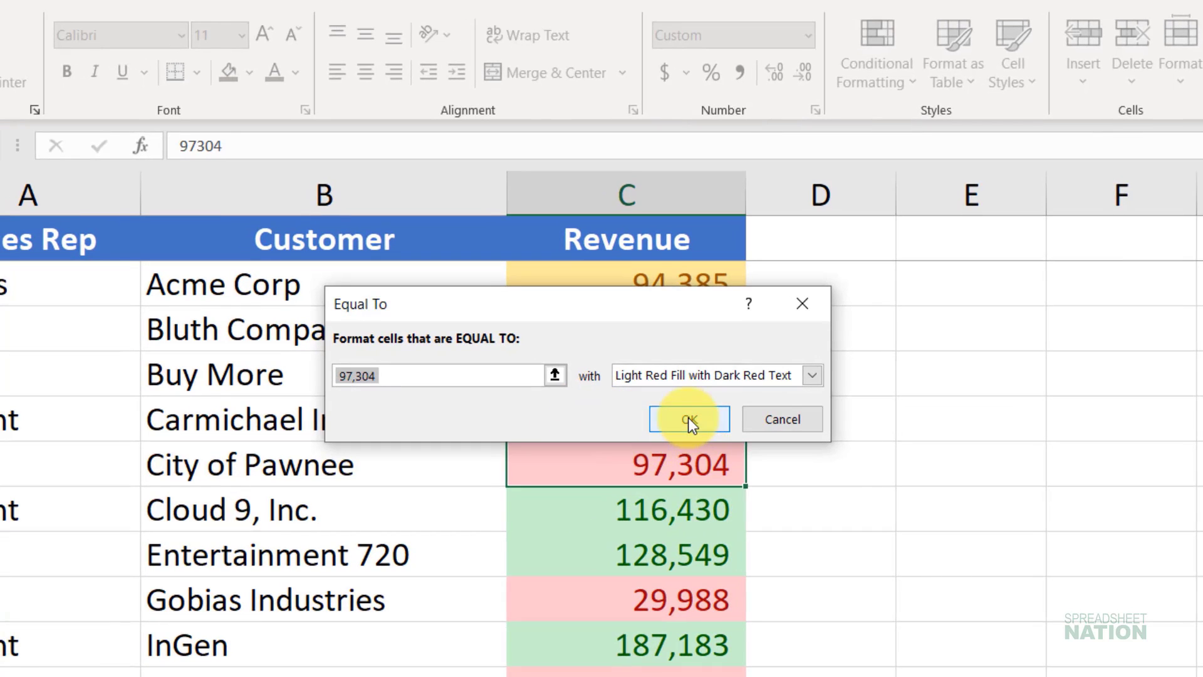
left_click(688, 417)
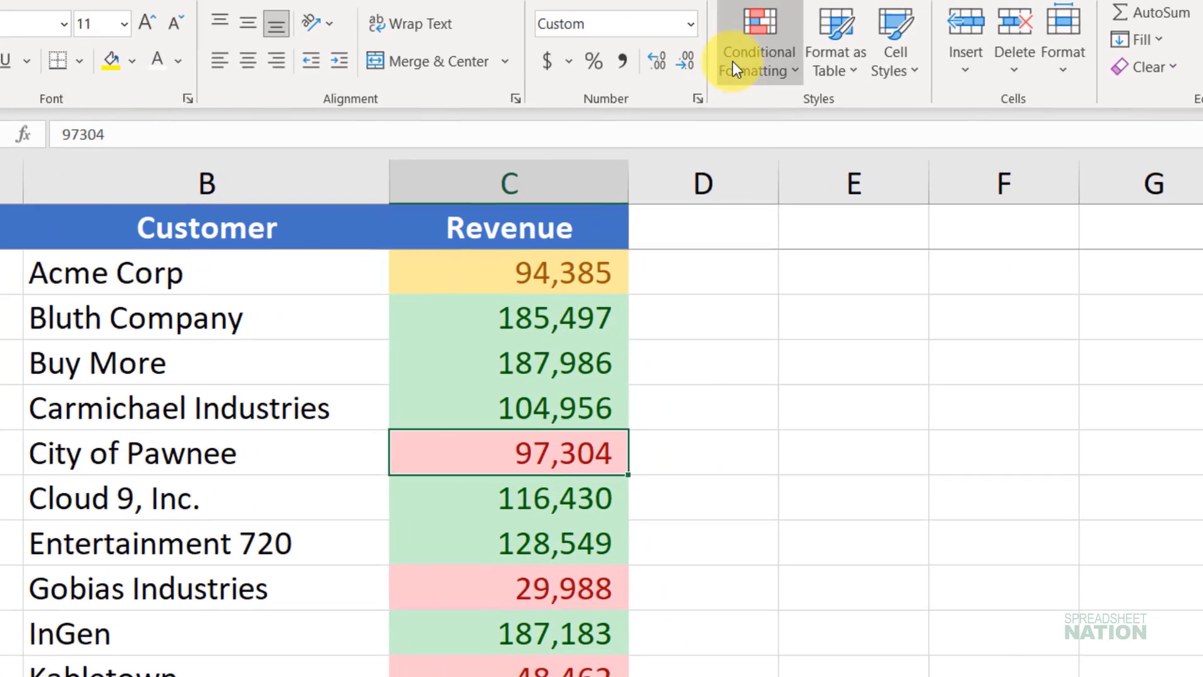
left_click(877, 72)
mouse_move(1028, 122)
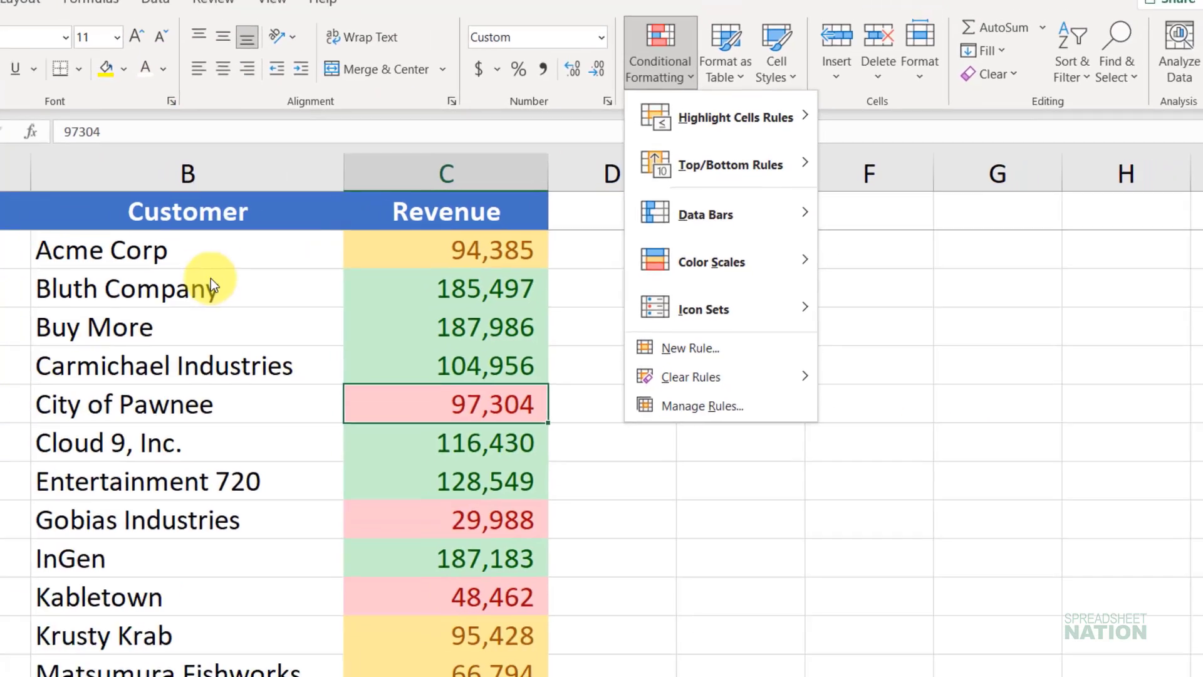
left_click(104, 271)
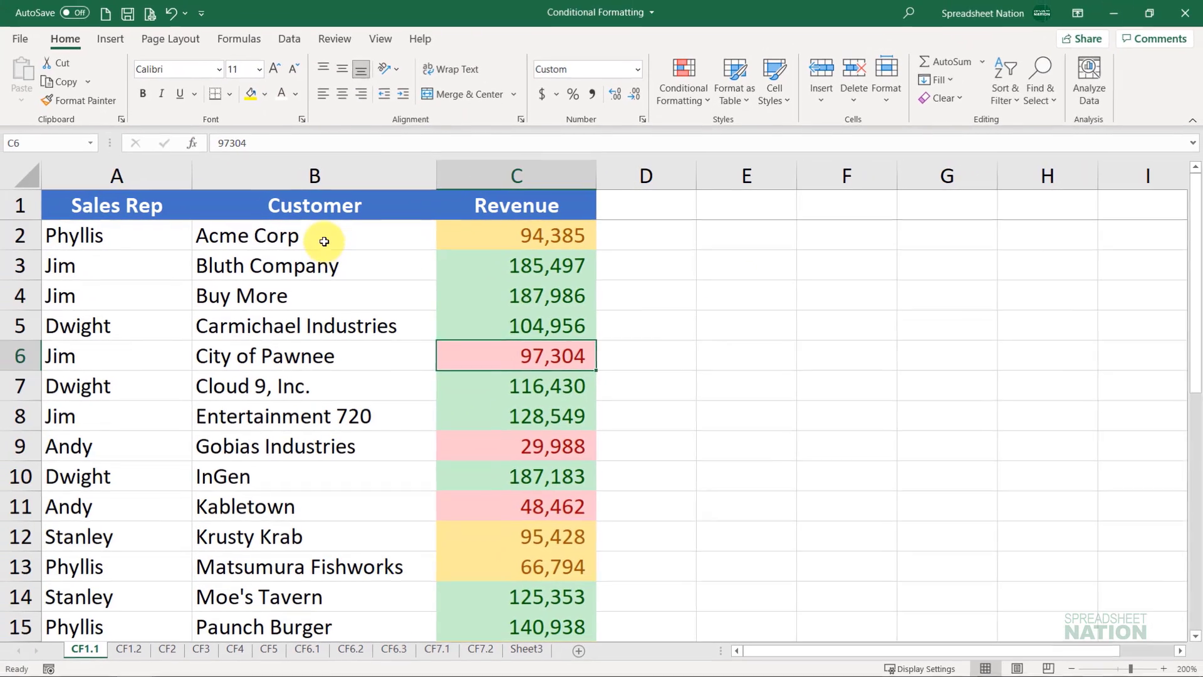
Step: Highlight customer names in B2:B30 that contain the text "Co" using Light Red Fill with Dark Red Text
left_click(323, 241)
scroll(319, 354, "down", 7)
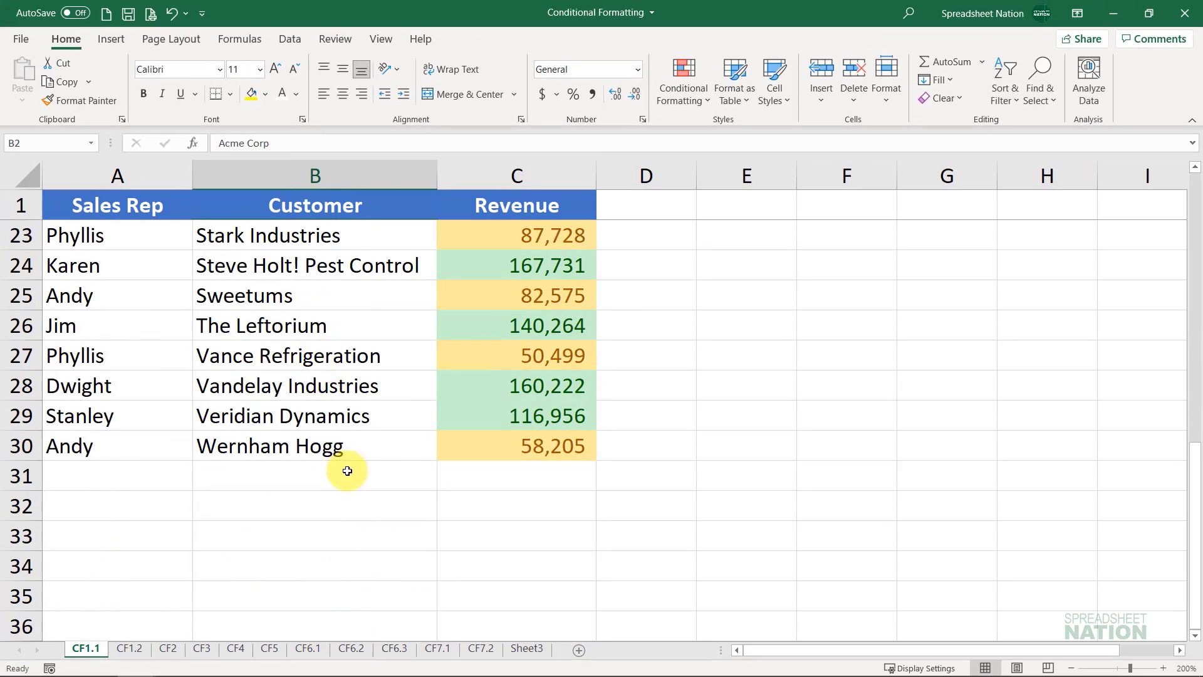
left_click(342, 448, "shift")
scroll(352, 344, "up", 7)
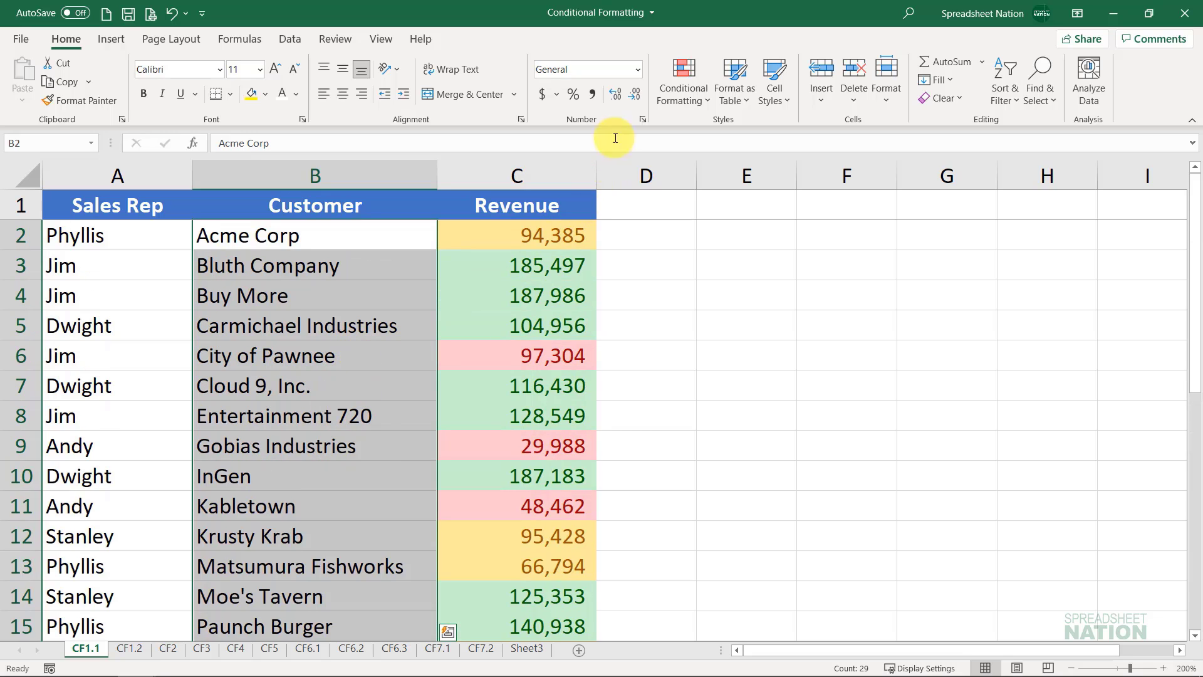
left_click(679, 94)
mouse_move(765, 136)
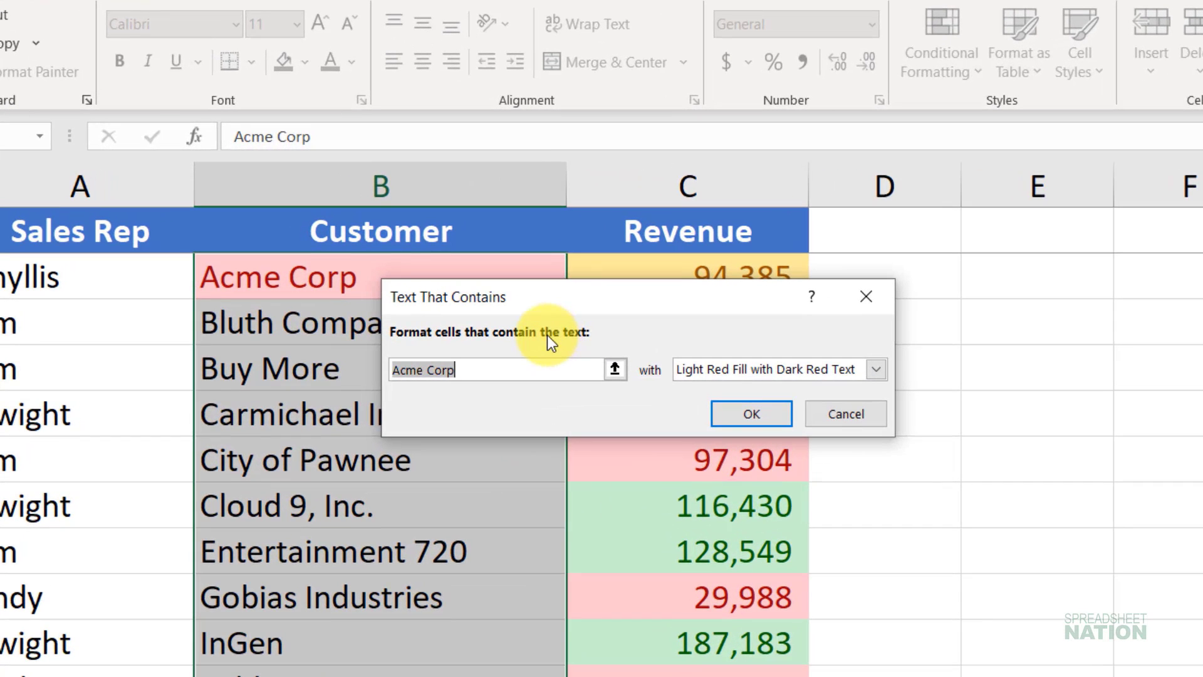
type("Co")
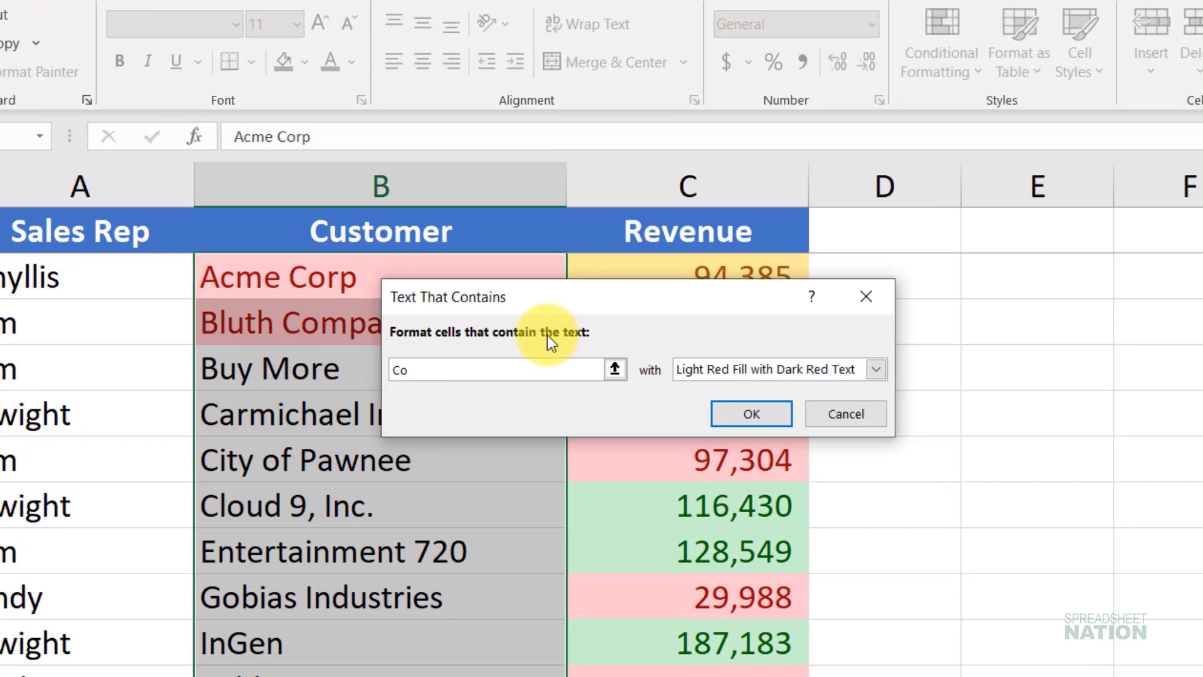
left_click_drag(546, 293, 746, 264)
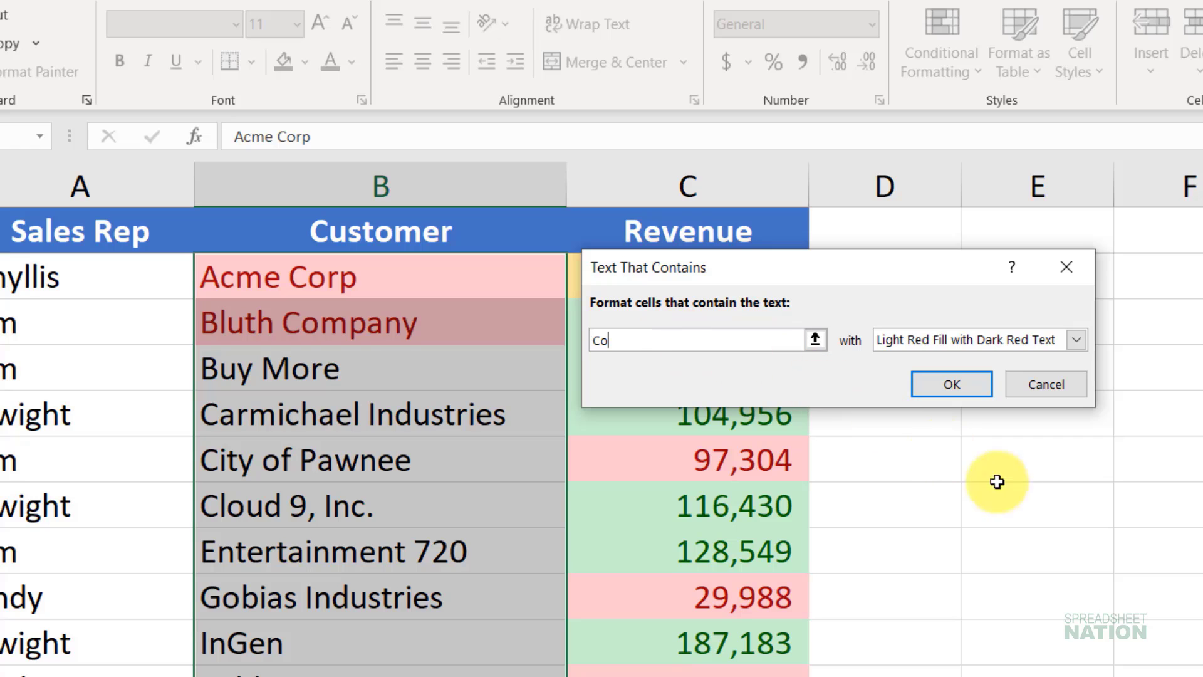
left_click(967, 385)
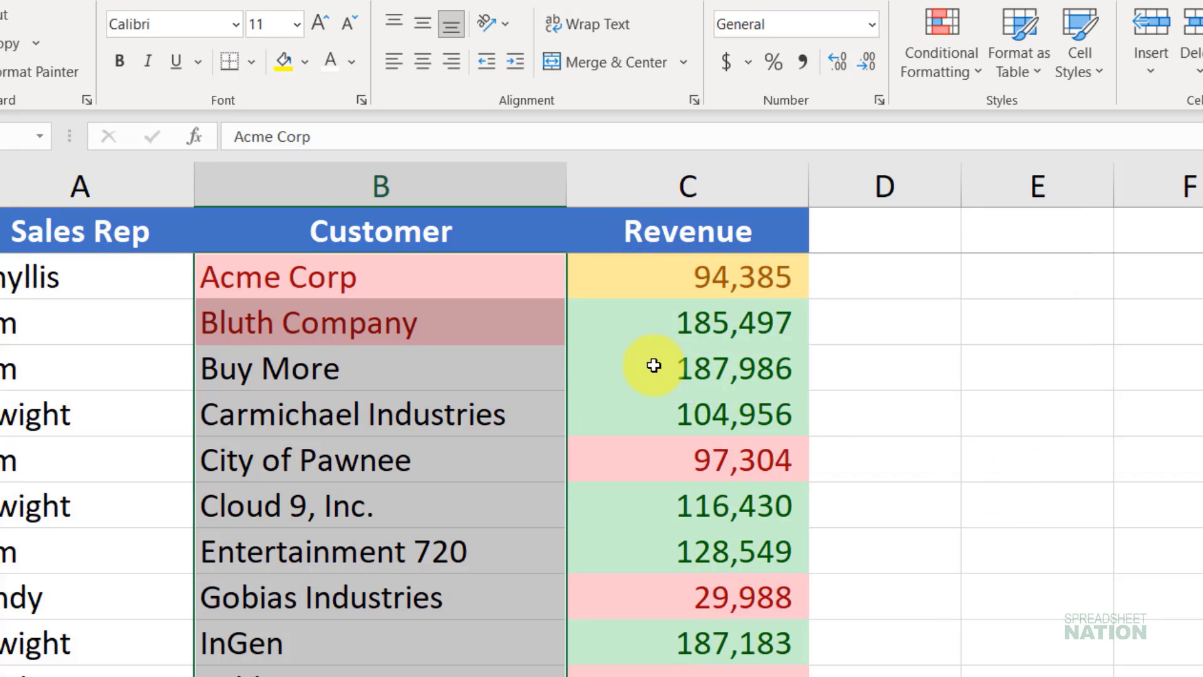
scroll(481, 404, "down", 8)
scroll(481, 404, "down", 2)
scroll(476, 376, "up", 10)
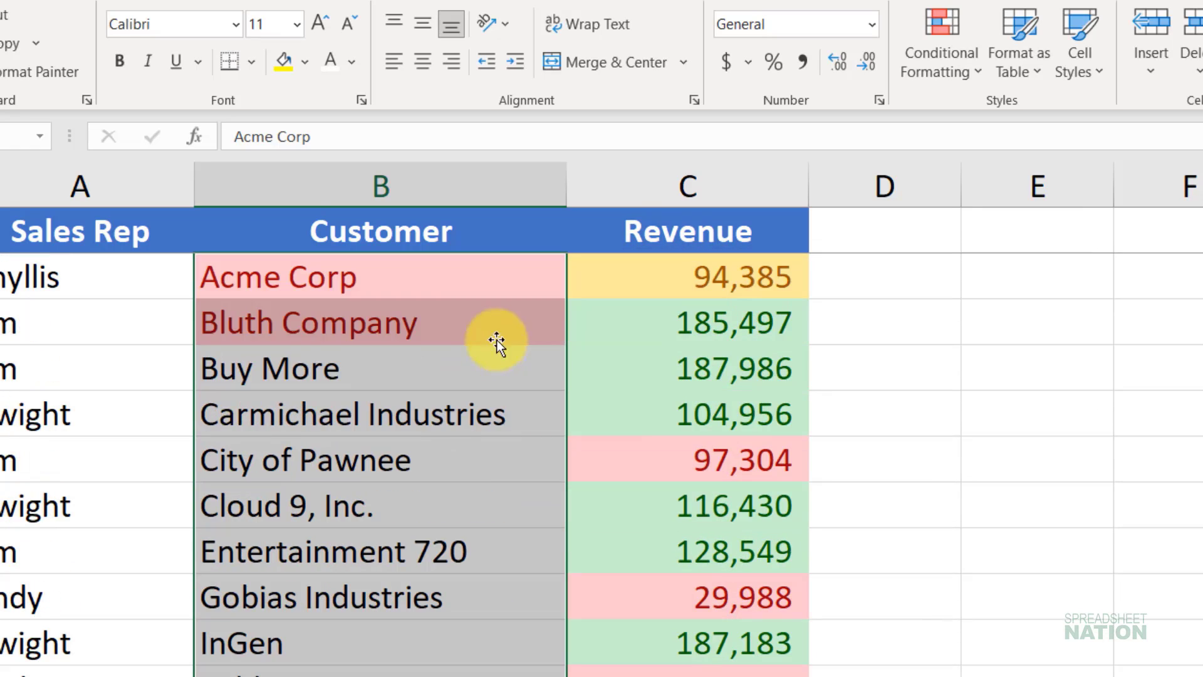
Step: Examine the period options of the A Date Occurring highlight rule and cancel the rule
left_click(919, 43)
mouse_move(566, 179)
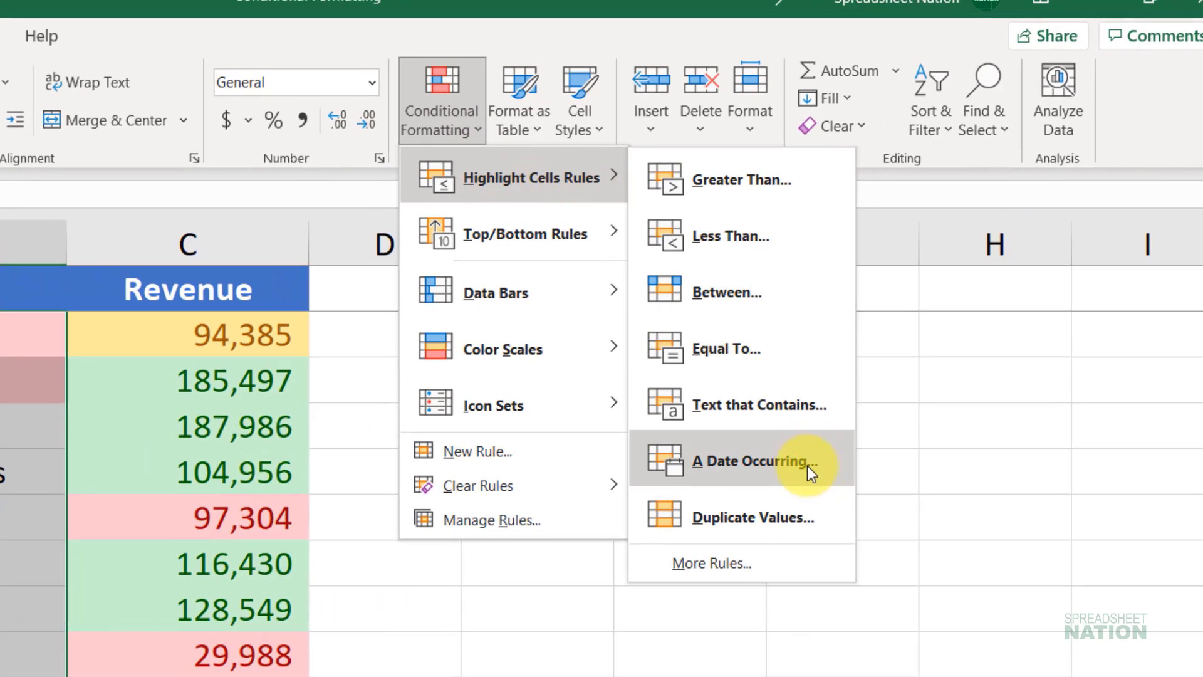
left_click(803, 461)
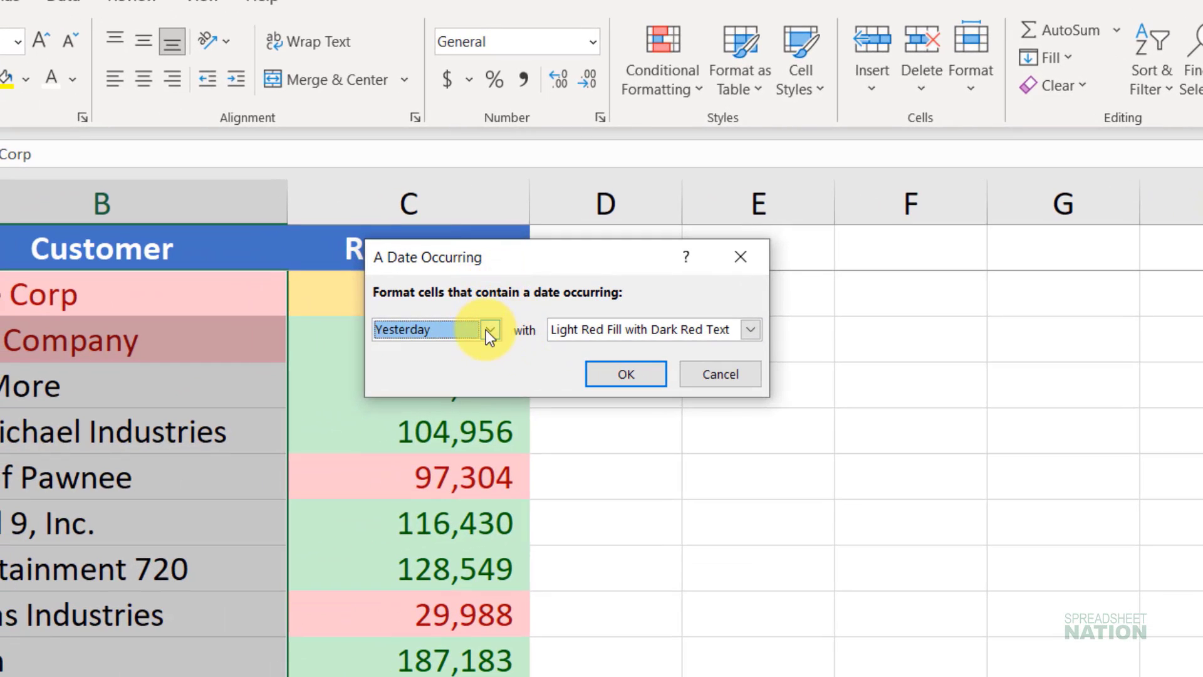
left_click(487, 332)
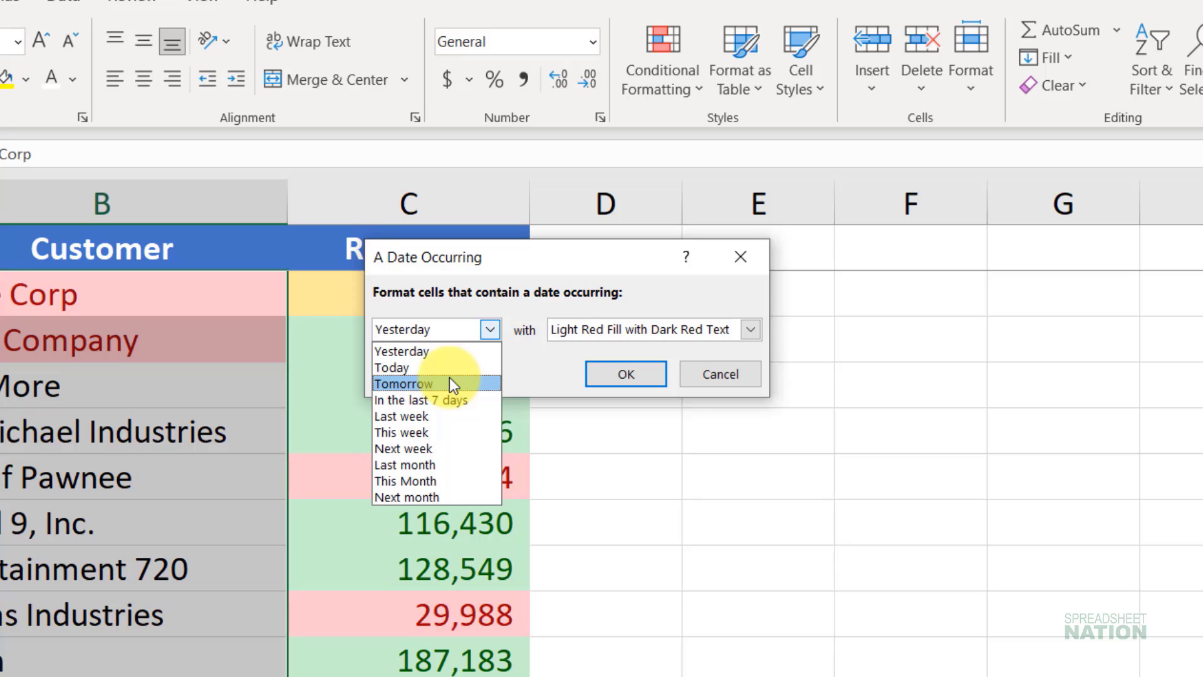
left_click(422, 350)
left_click(718, 374)
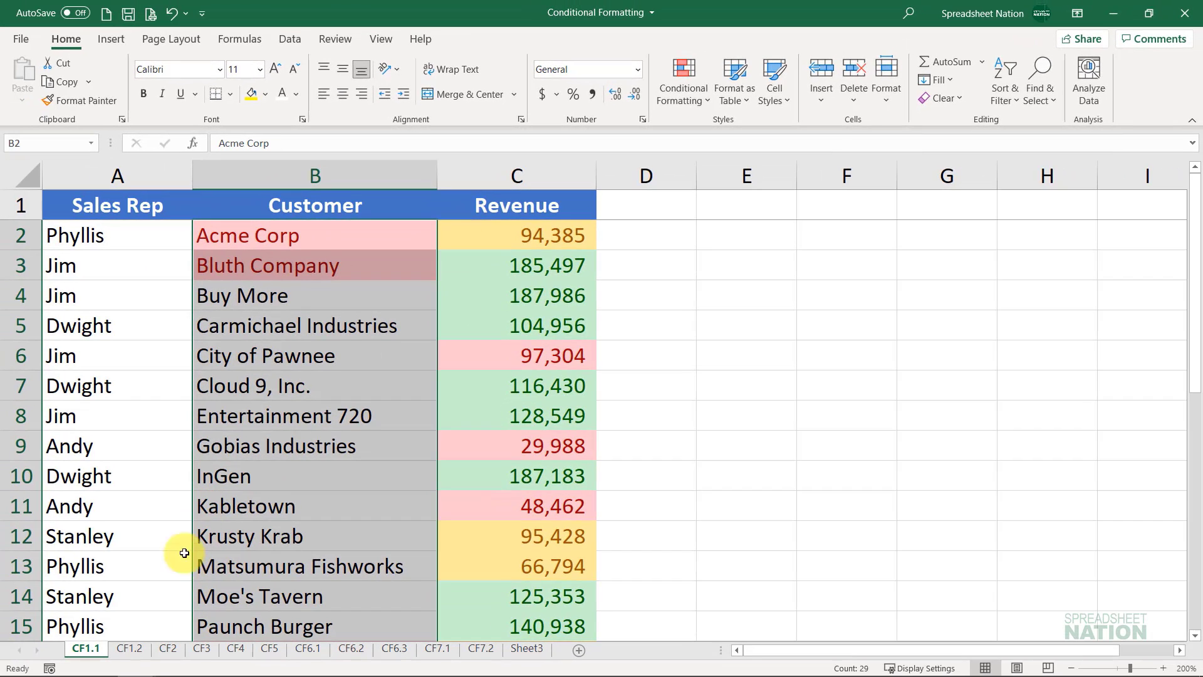
Step: On sheet CF1.2, start a Duplicate Values highlight rule on the names in B1:B7
left_click(129, 648)
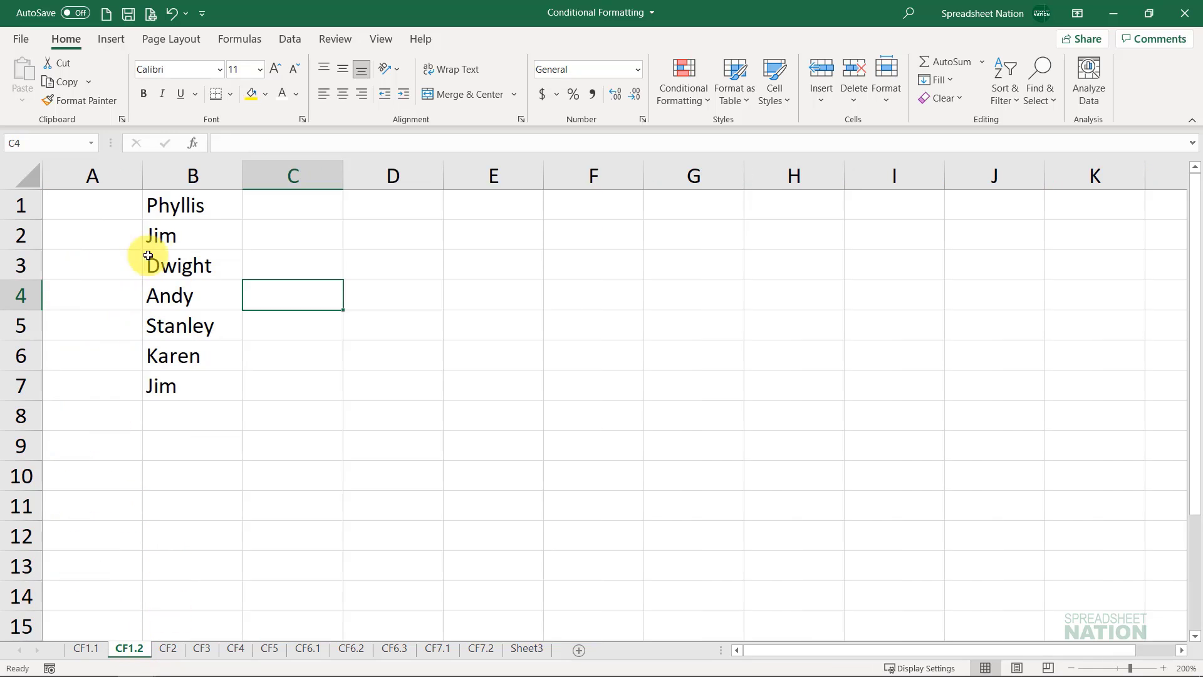
left_click(186, 207)
left_click_drag(186, 207, 218, 382)
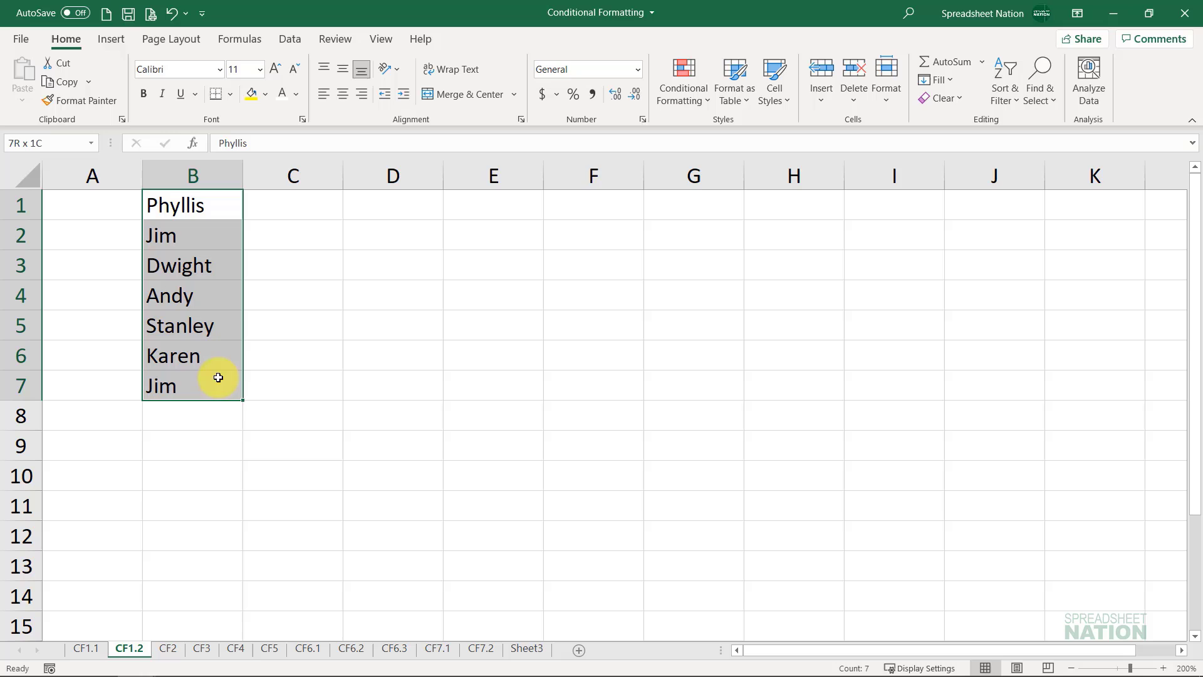
left_click(683, 91)
mouse_move(699, 123)
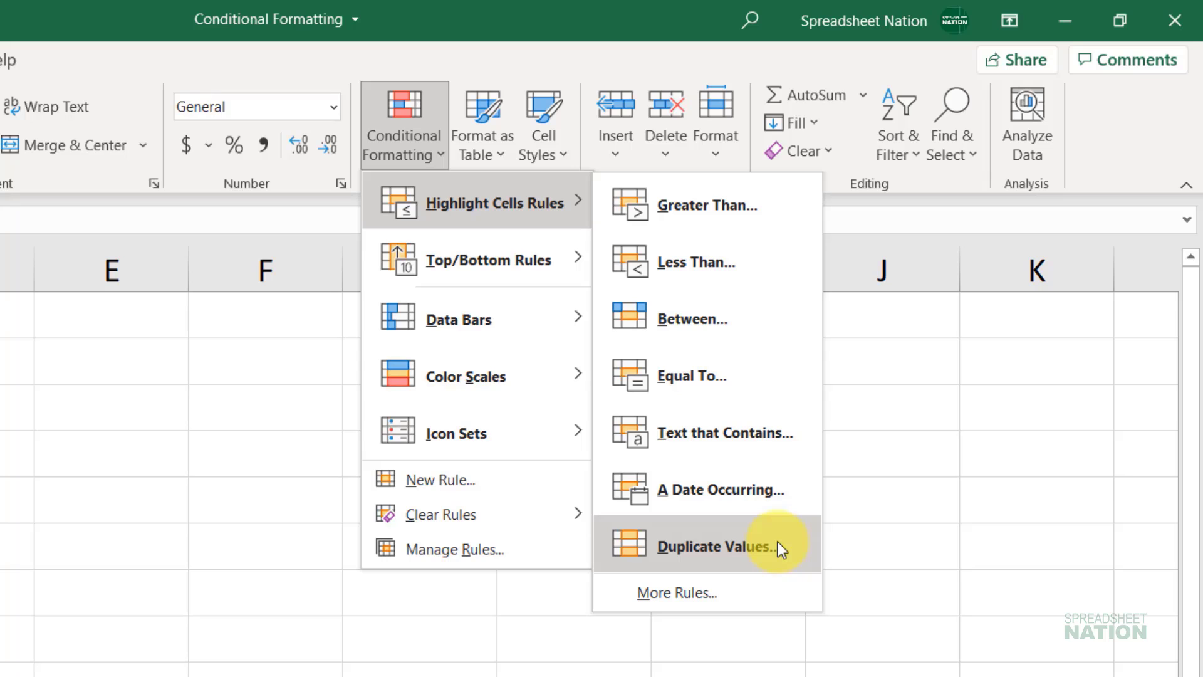
left_click(777, 541)
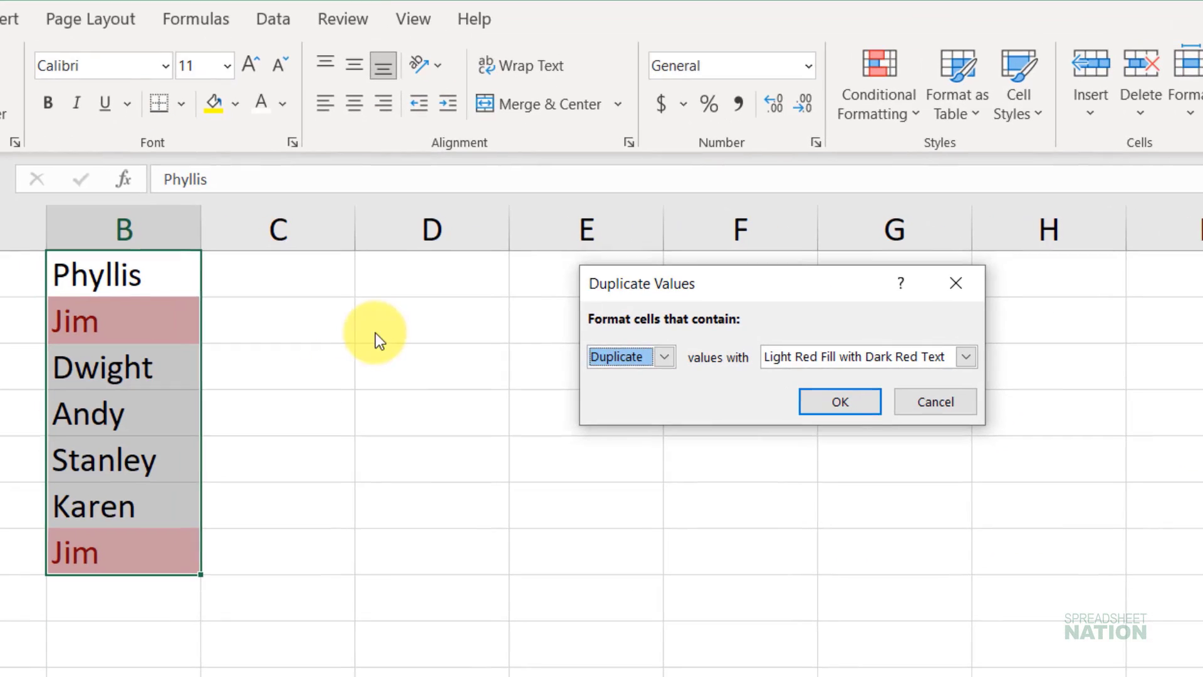
Step: Try the Unique option for the names in B1:B7, and return the rule to Duplicate
left_click(666, 356)
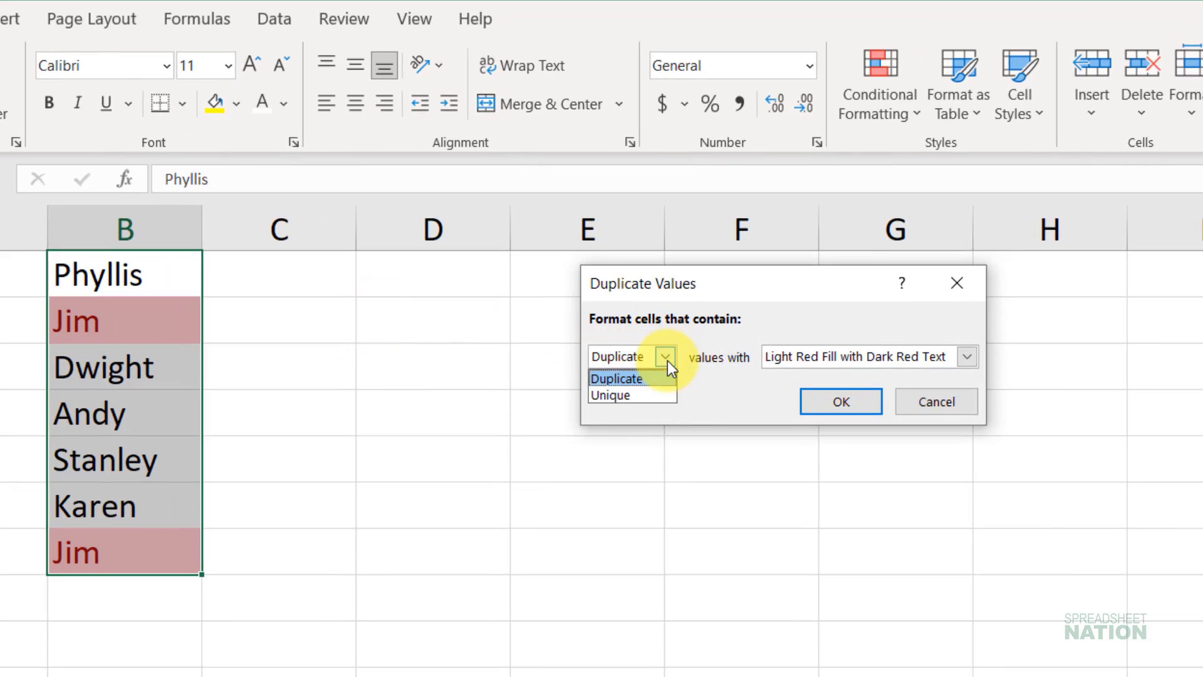
left_click(660, 391)
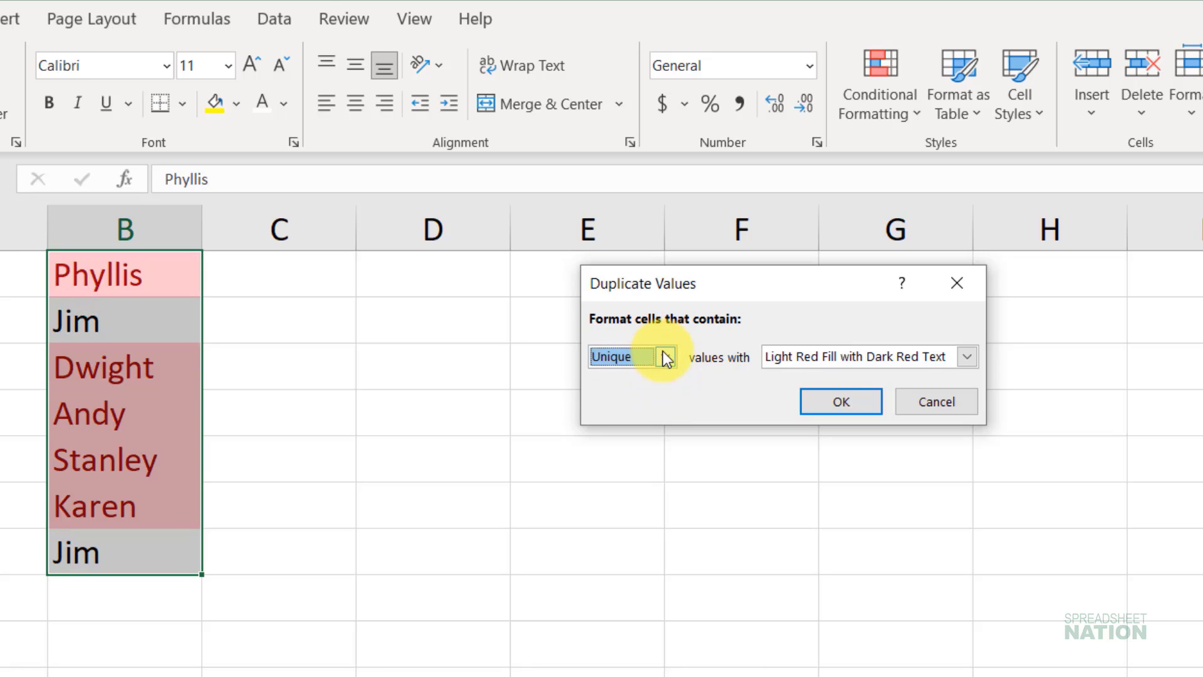
left_click(666, 356)
left_click(660, 375)
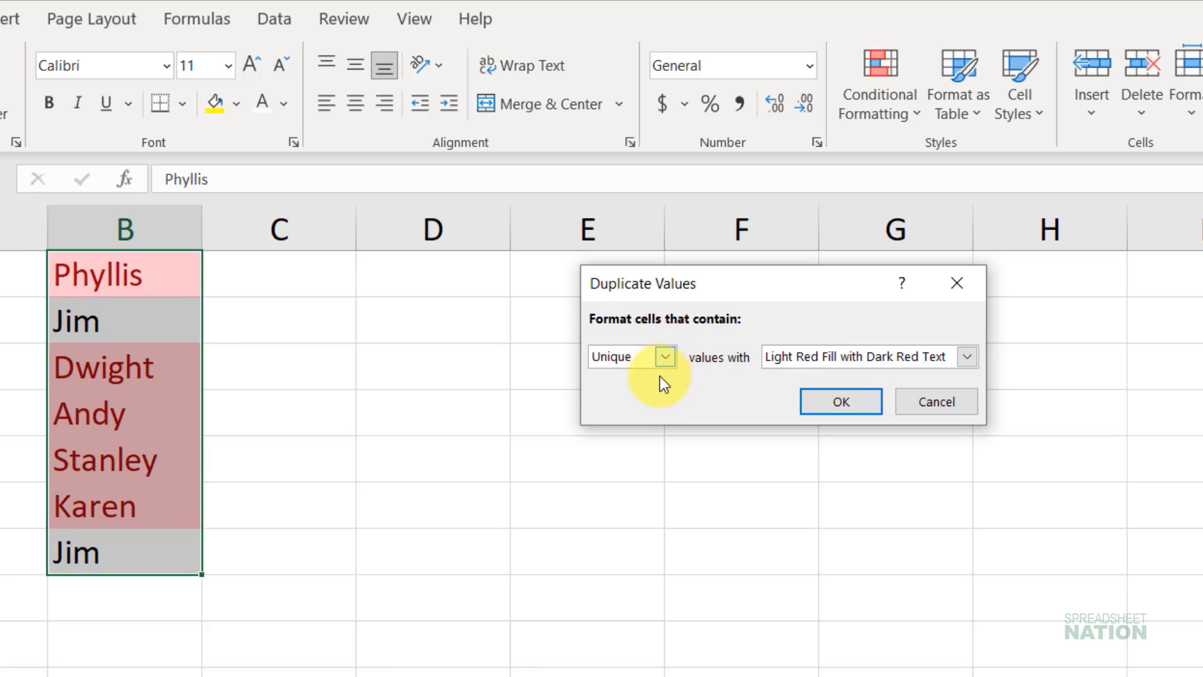
Step: Apply the Duplicate Values rule with Light Red Fill with Dark Red Text, and check the repeated names in B2 and B7
left_click(965, 355)
left_click(968, 352)
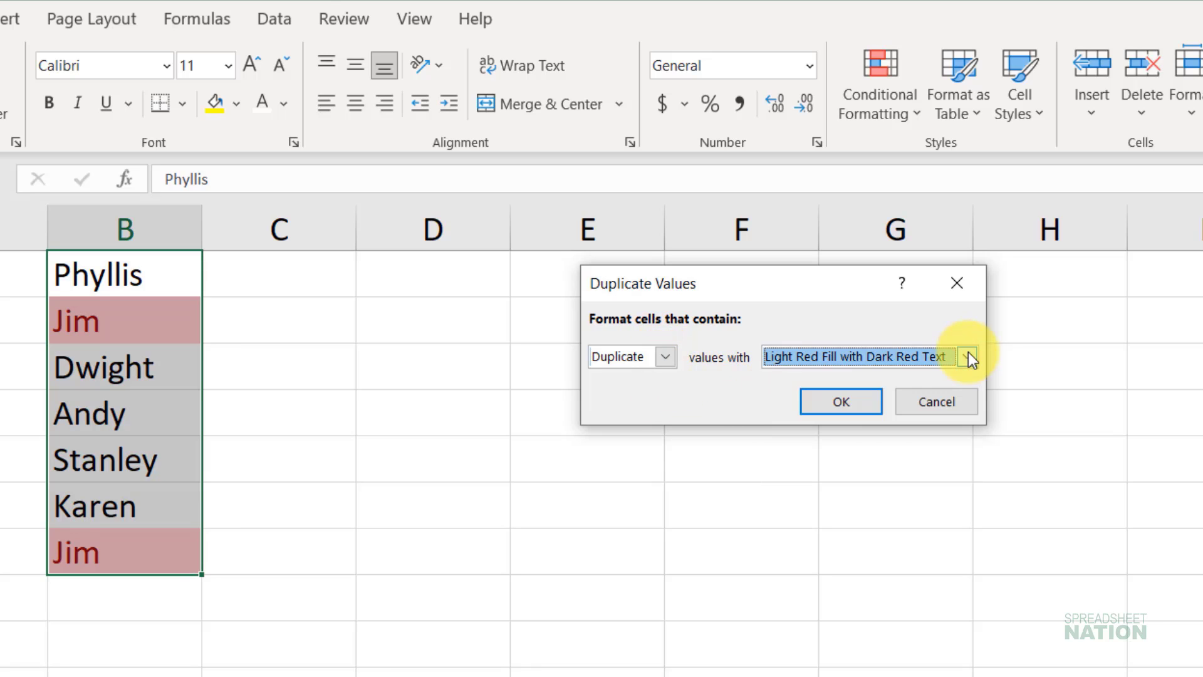
left_click(841, 399)
left_click(148, 327)
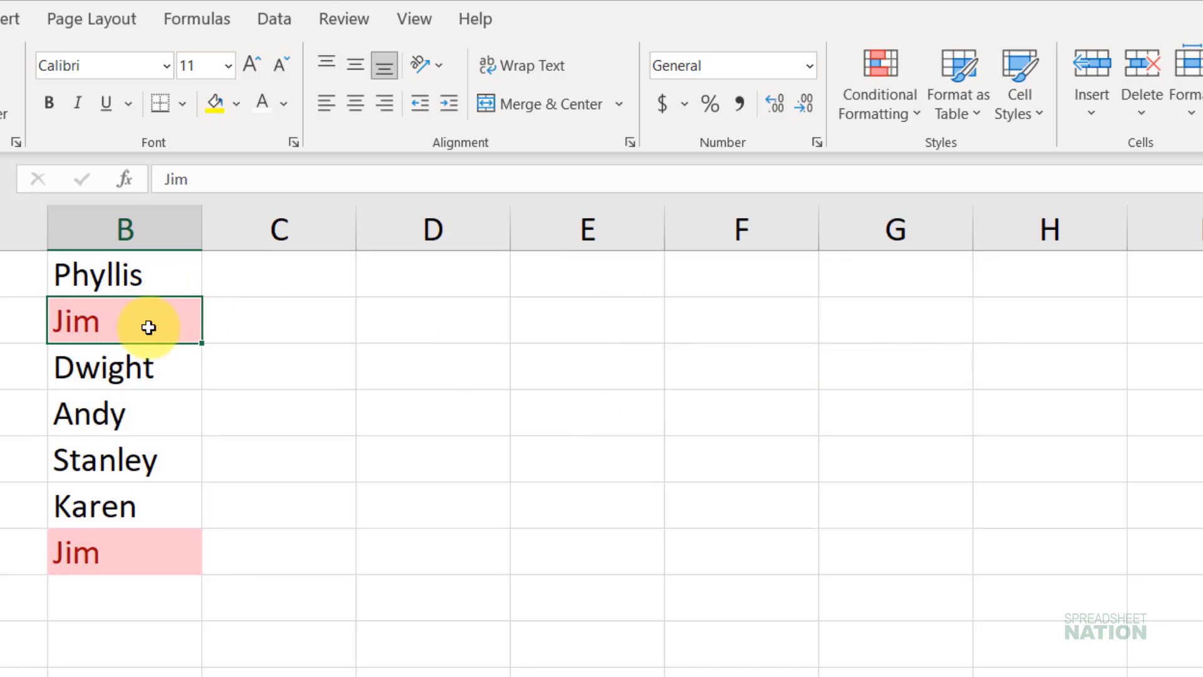
left_click(169, 557)
left_click(182, 328)
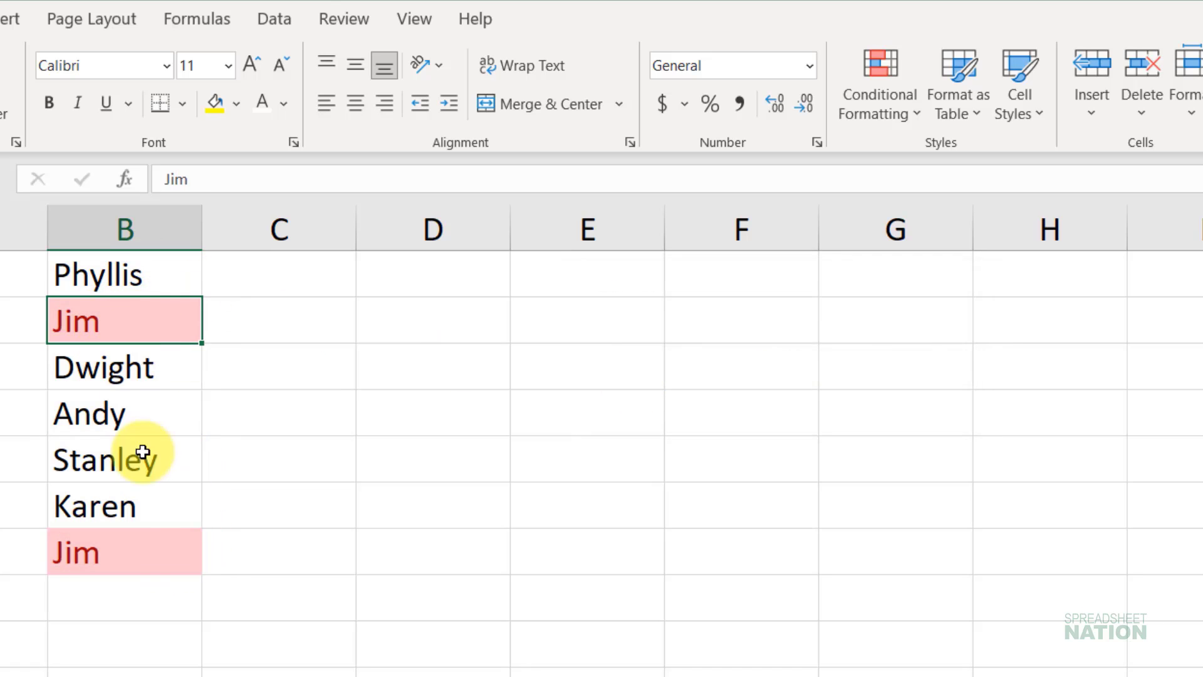
left_click(164, 546)
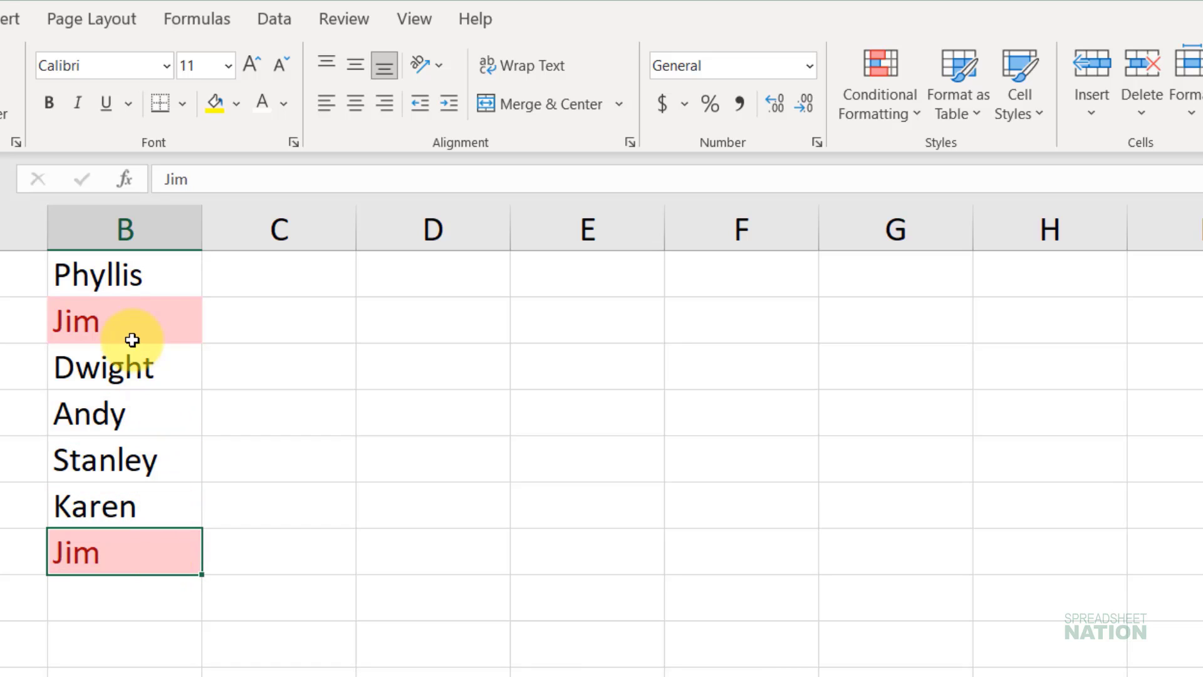